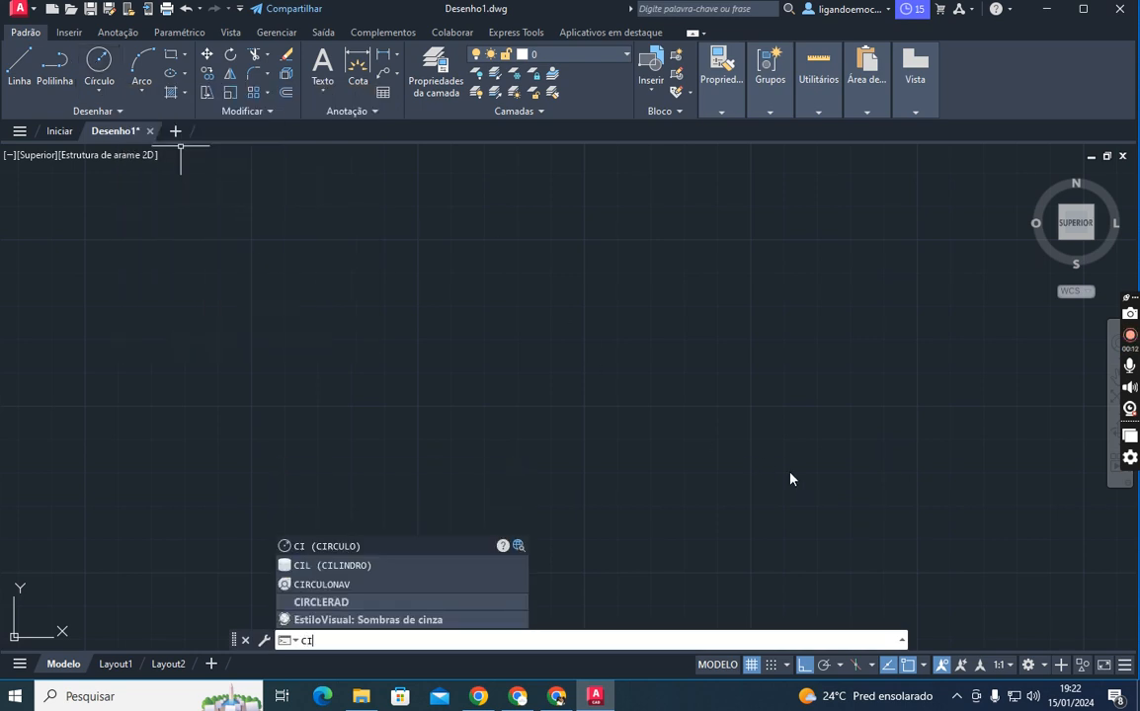
# - Draw a circle with a radius of 15 in the middle of the empty drawing area
pyautogui.press('Return')
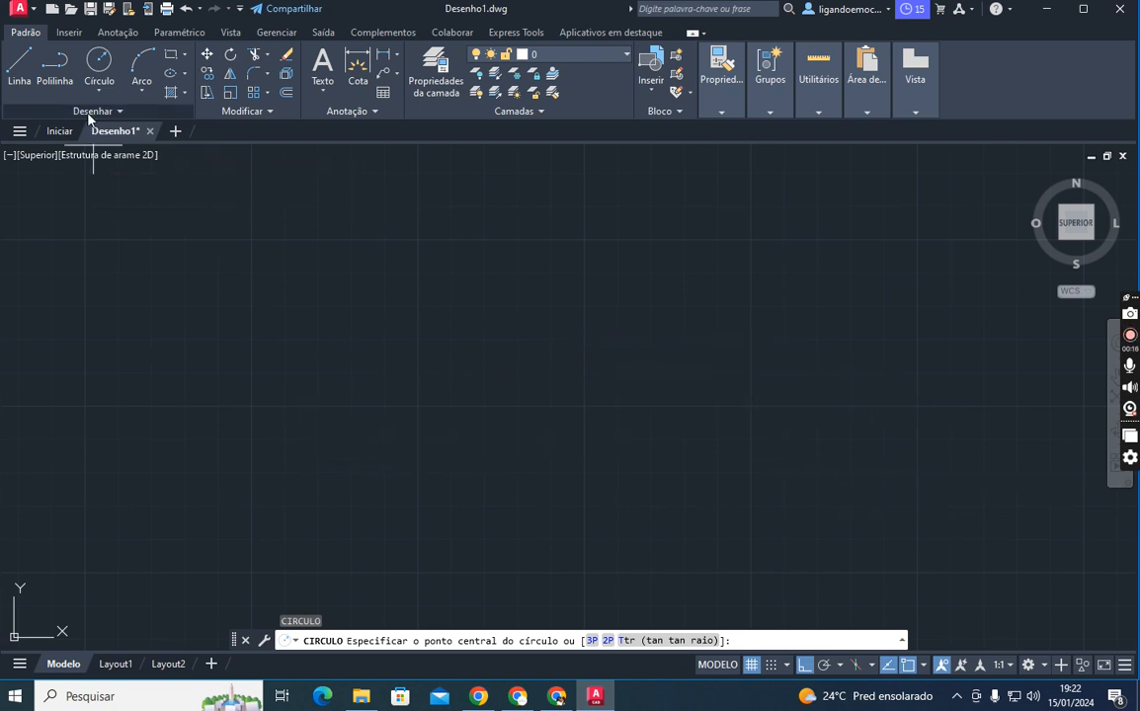
pyautogui.press('Escape')
pyautogui.click(99, 64)
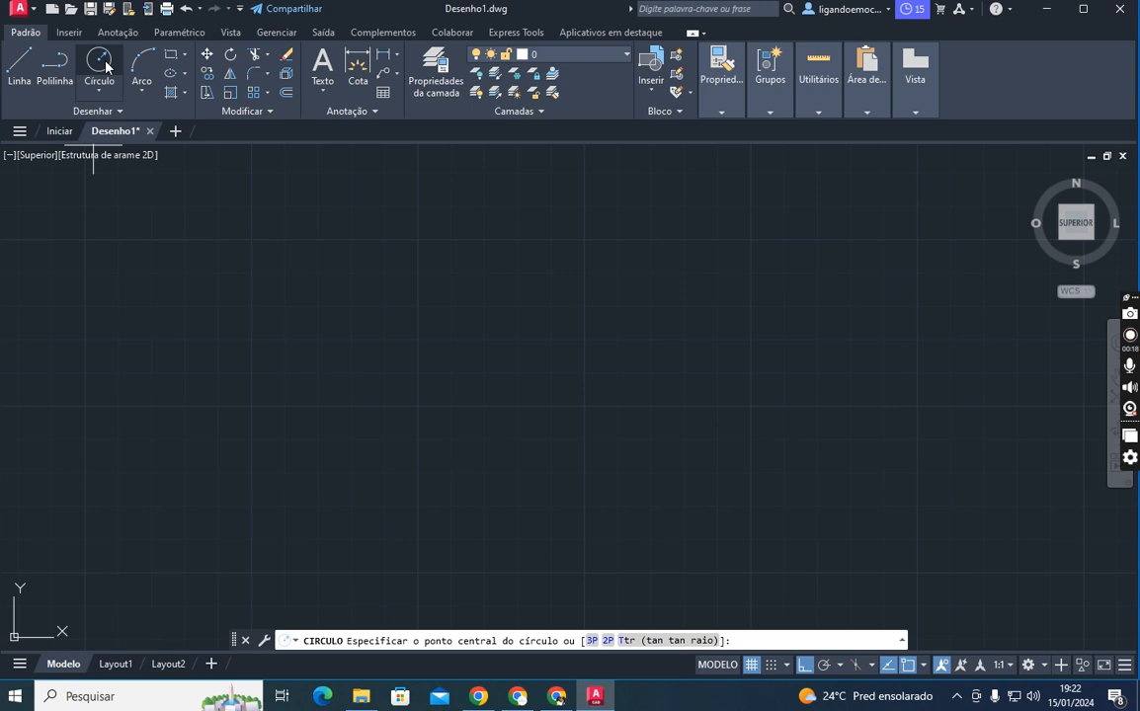
pyautogui.click(564, 380)
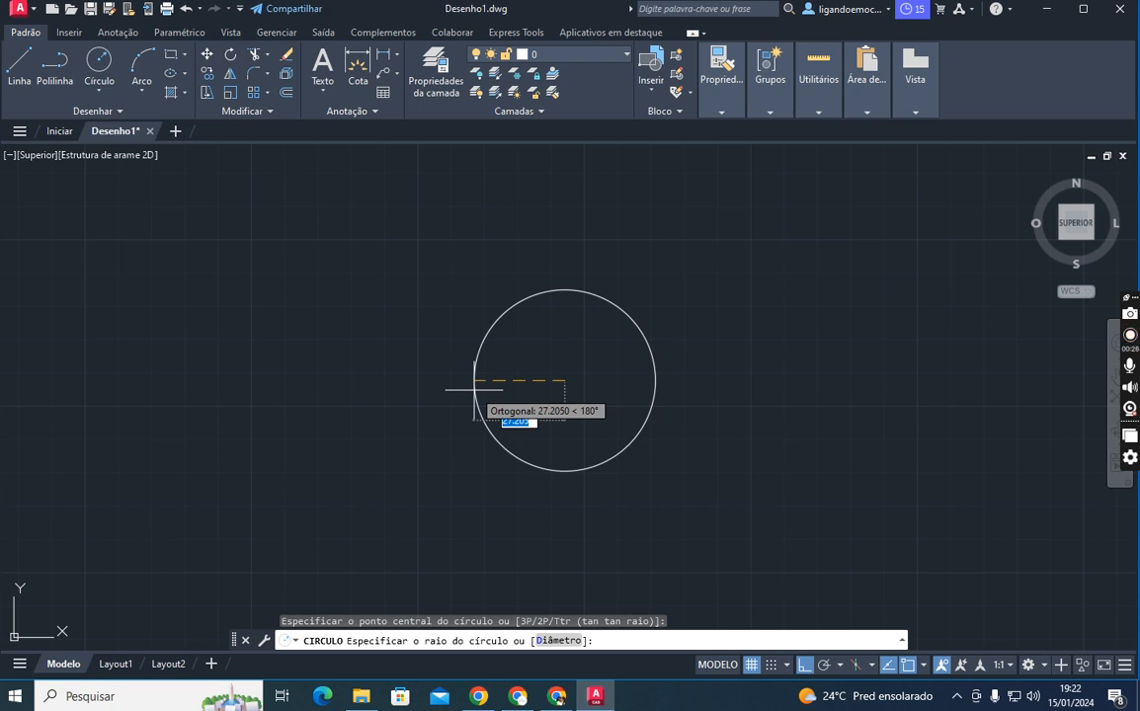
pyautogui.write('1')
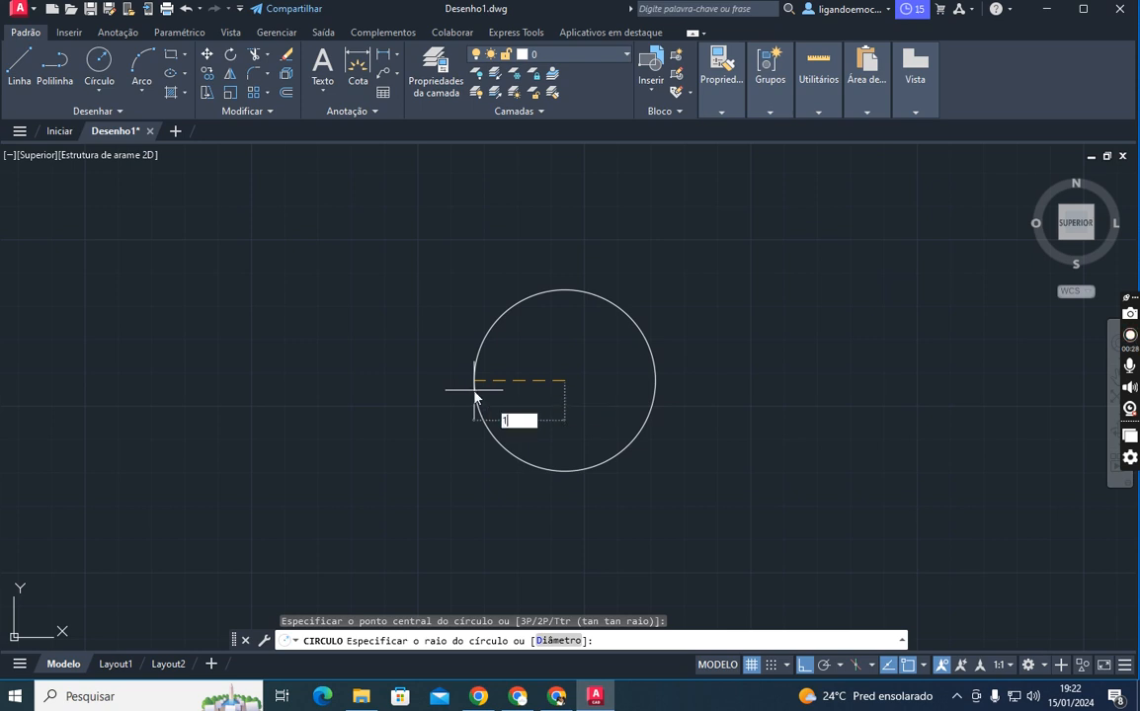
pyautogui.write('5')
pyautogui.press('Return')
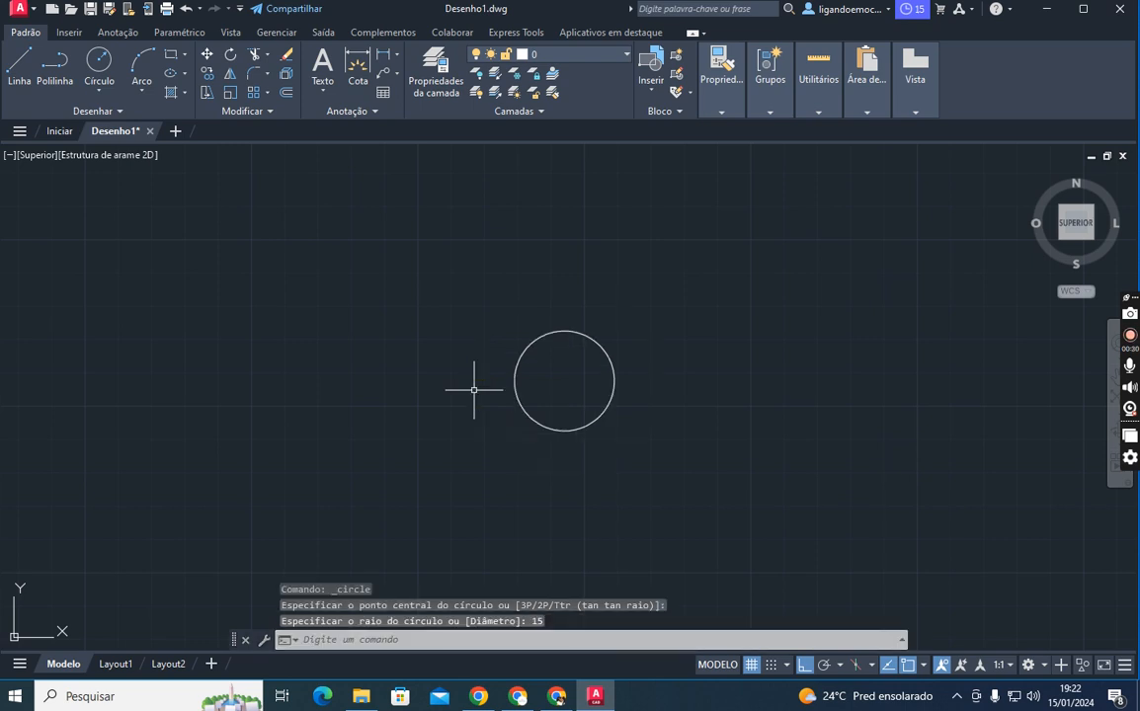
# - Add a diameter dimension to the circle, placing its text outside the circle's upper-right edge
pyautogui.click(396, 54)
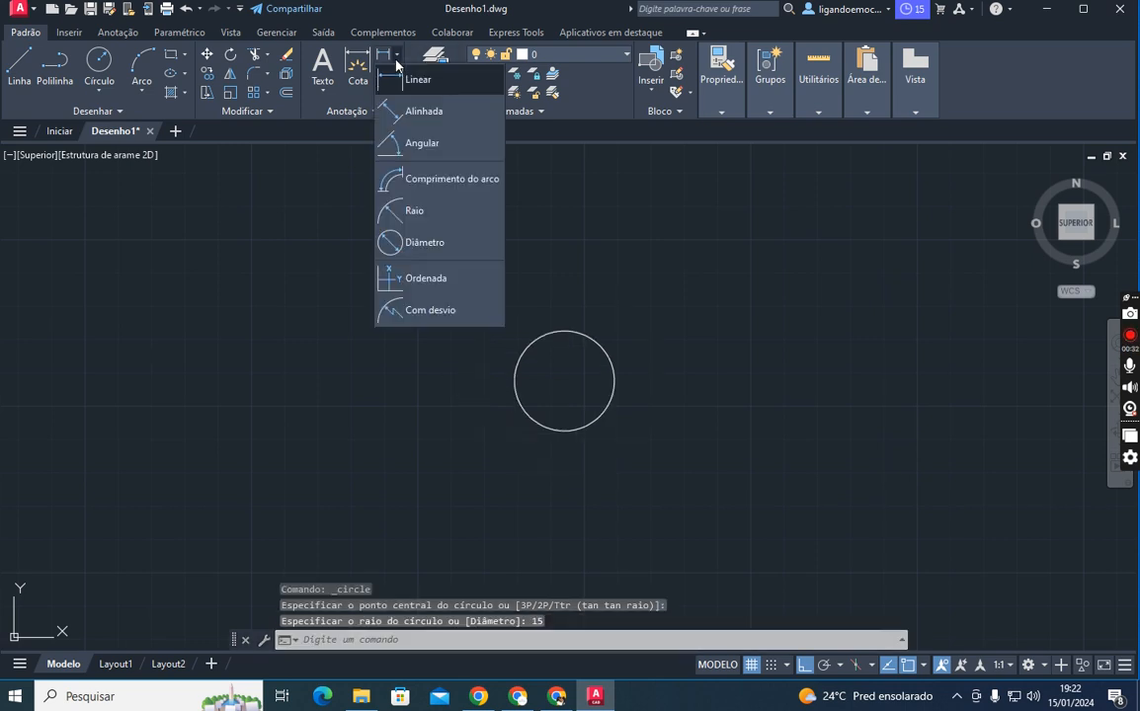
pyautogui.click(395, 243)
pyautogui.click(612, 364)
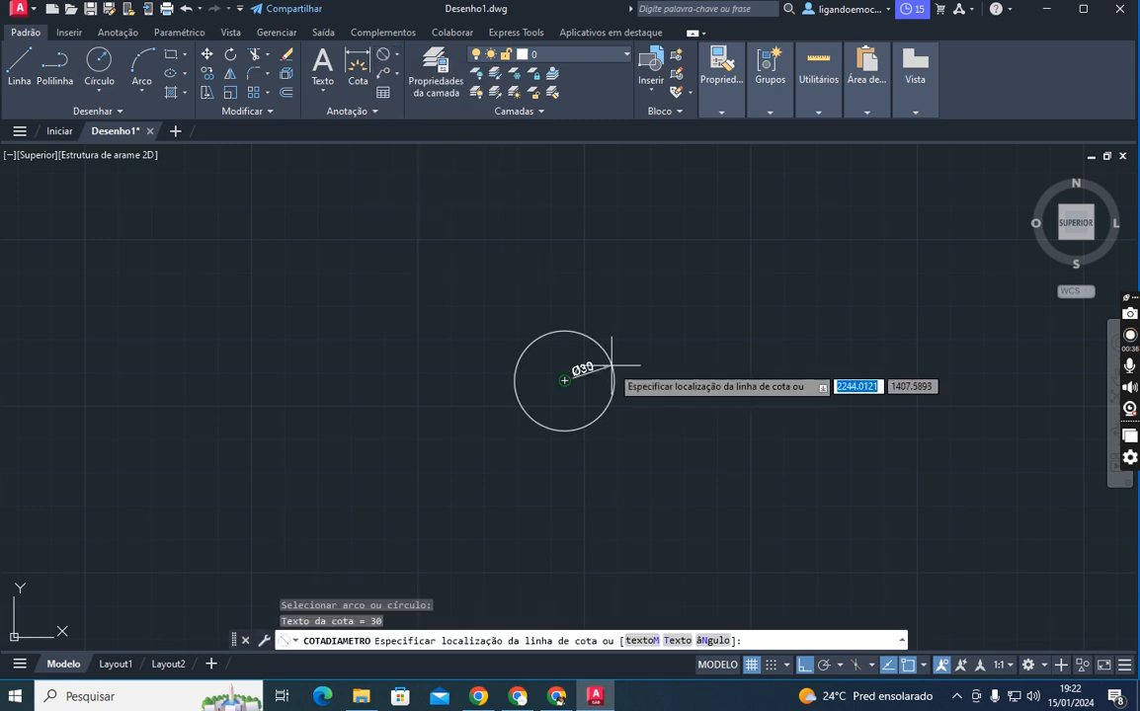
pyautogui.click(640, 350)
pyautogui.scroll(4, 606, 399)
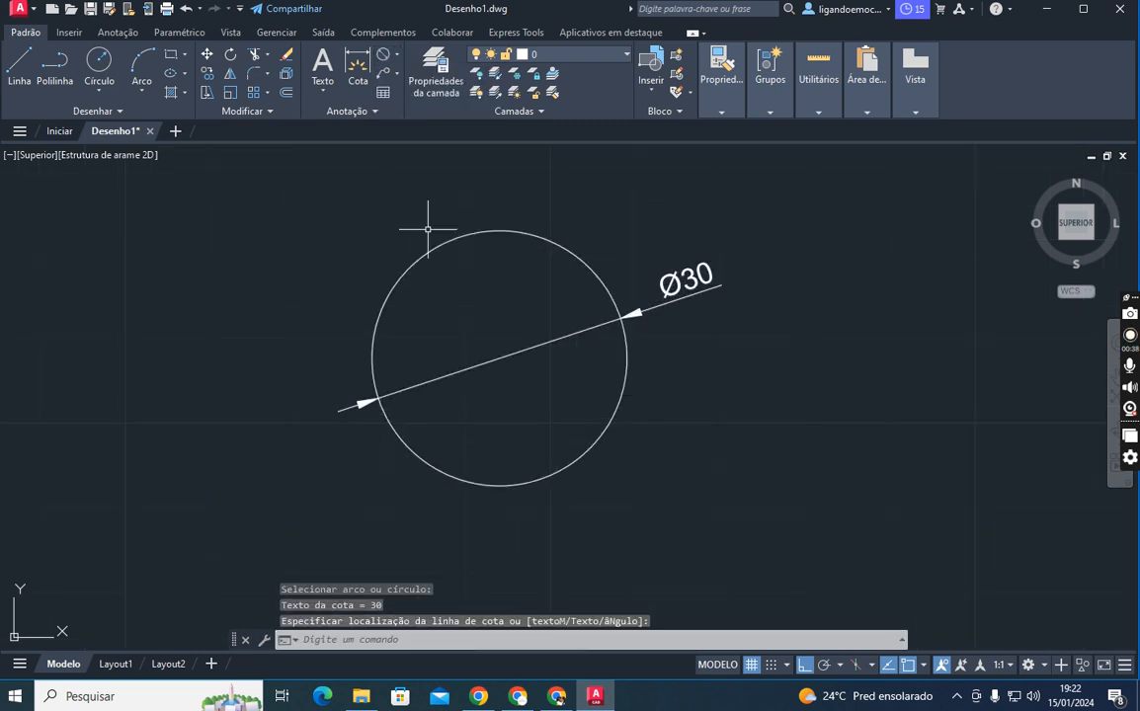
# - Add a radius dimension to the same circle, placed outside the edge above the diameter dimension
pyautogui.click(396, 54)
pyautogui.click(416, 212)
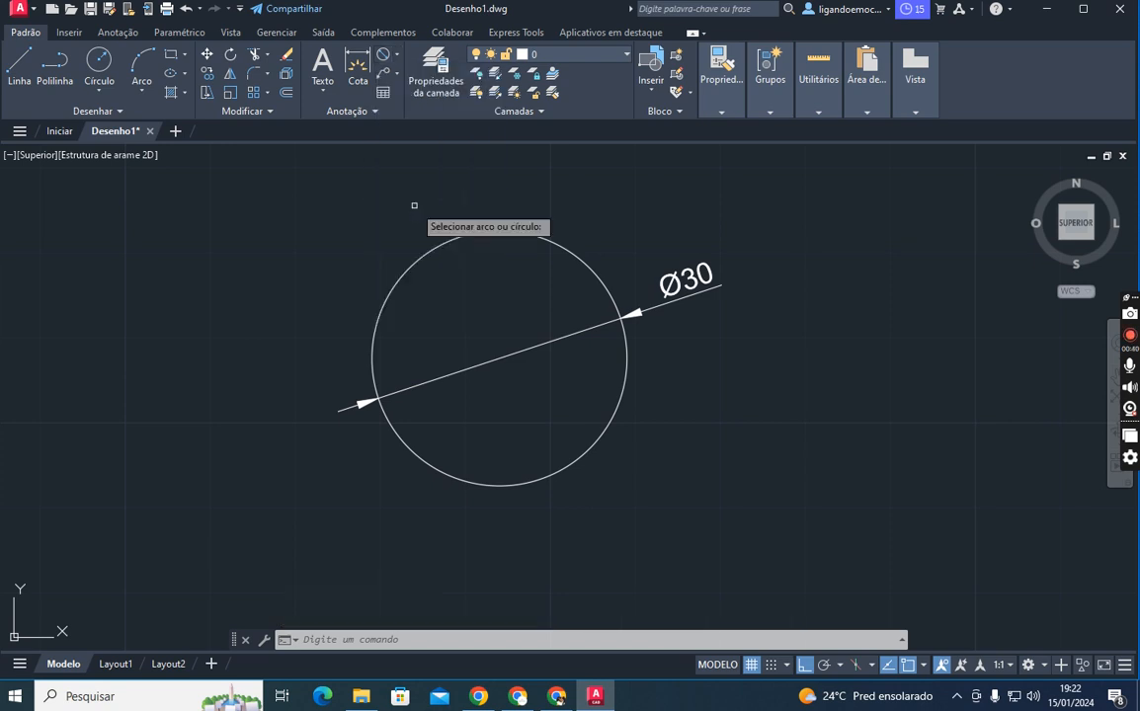
pyautogui.click(594, 266)
pyautogui.click(606, 230)
pyautogui.scroll(-4, 437, 331)
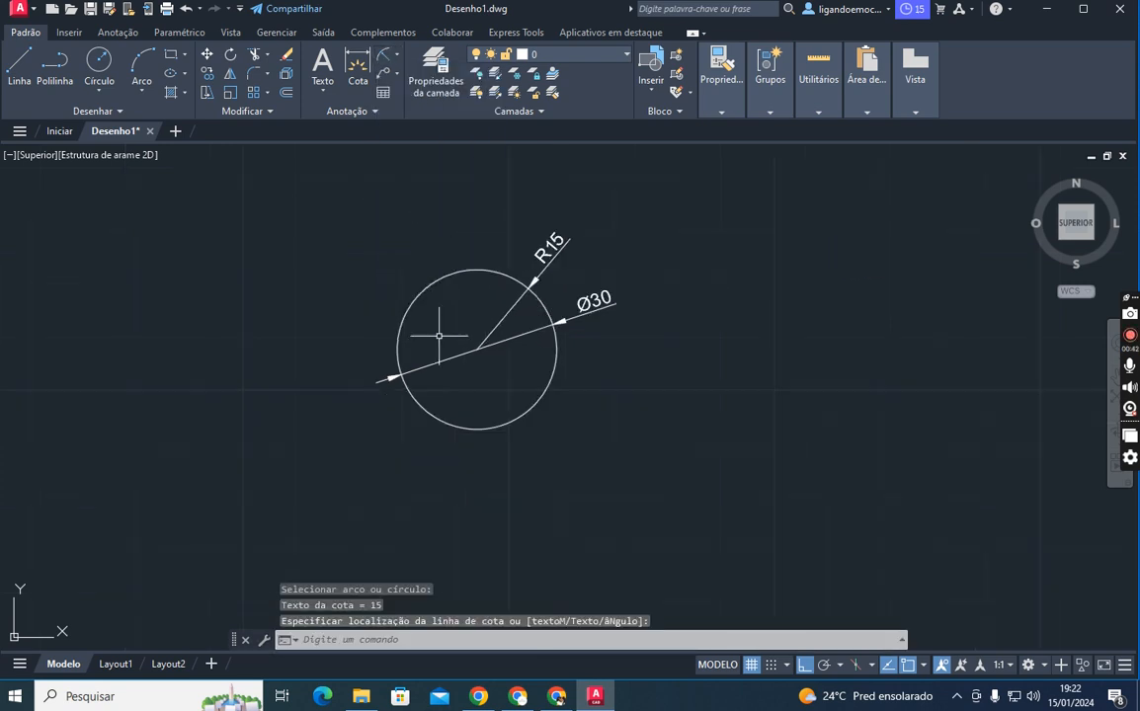
pyautogui.moveTo(593, 368); pyautogui.dragTo(507, 365, button='middle')
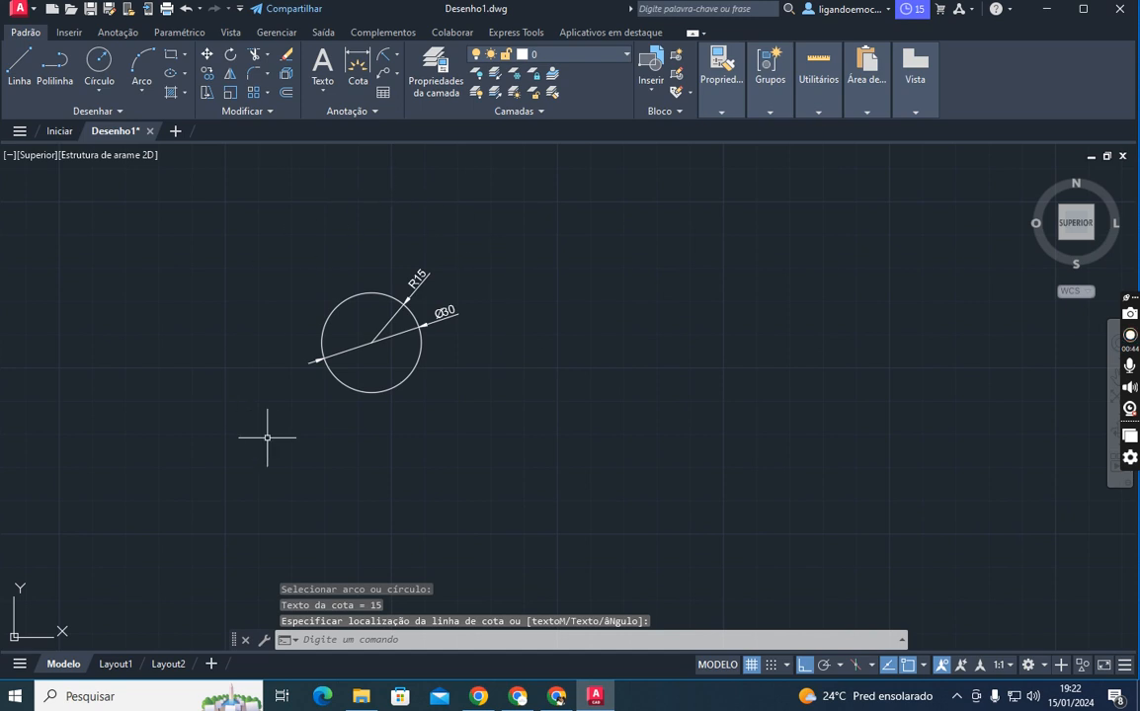
# - Draw a second circle to the right of the first, using the Diameter option with a value of 60
pyautogui.click(99, 64)
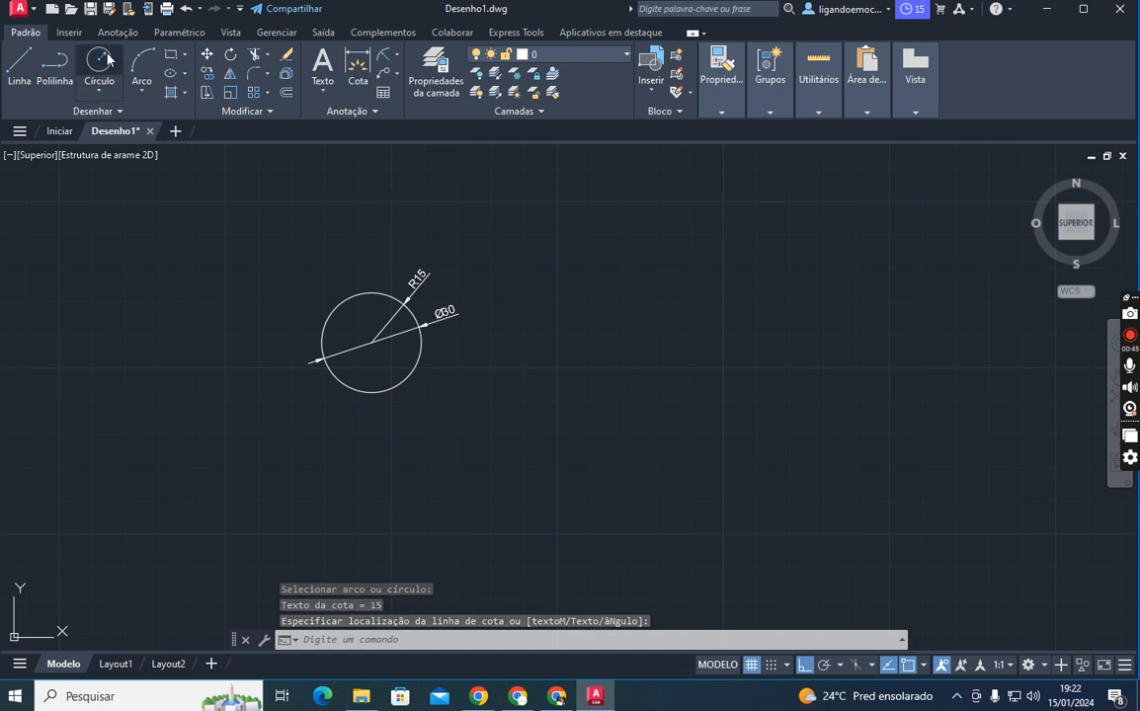
pyautogui.click(666, 343)
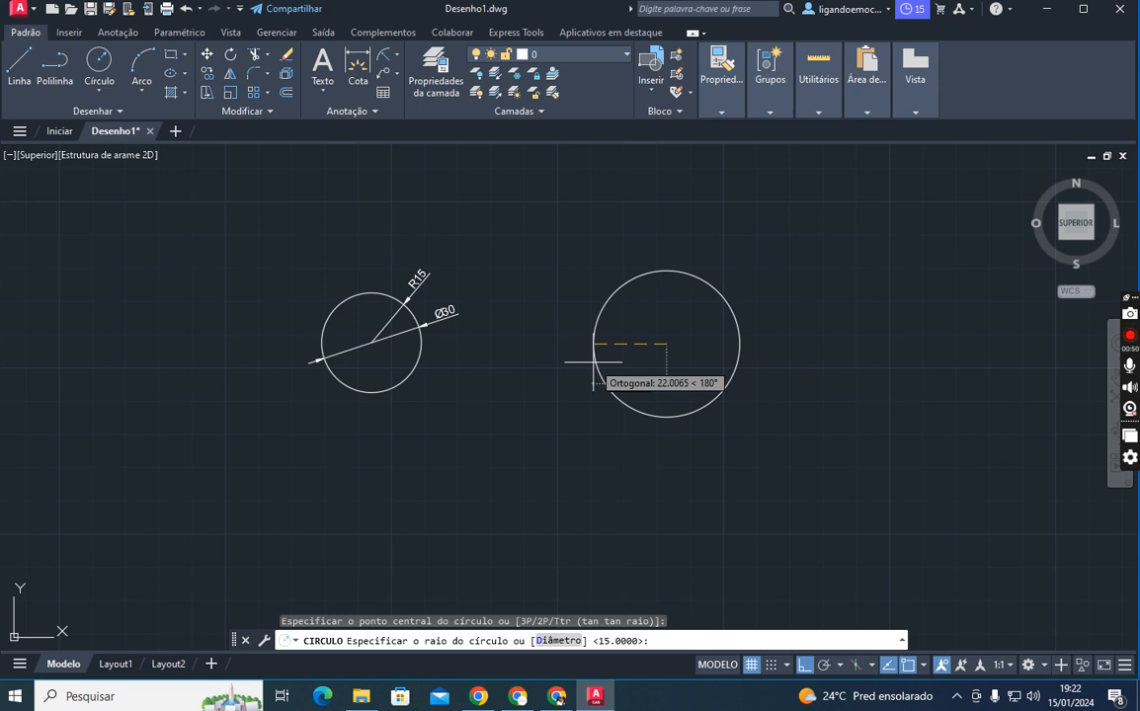
pyautogui.write('d')
pyautogui.press('Return')
pyautogui.write('60')
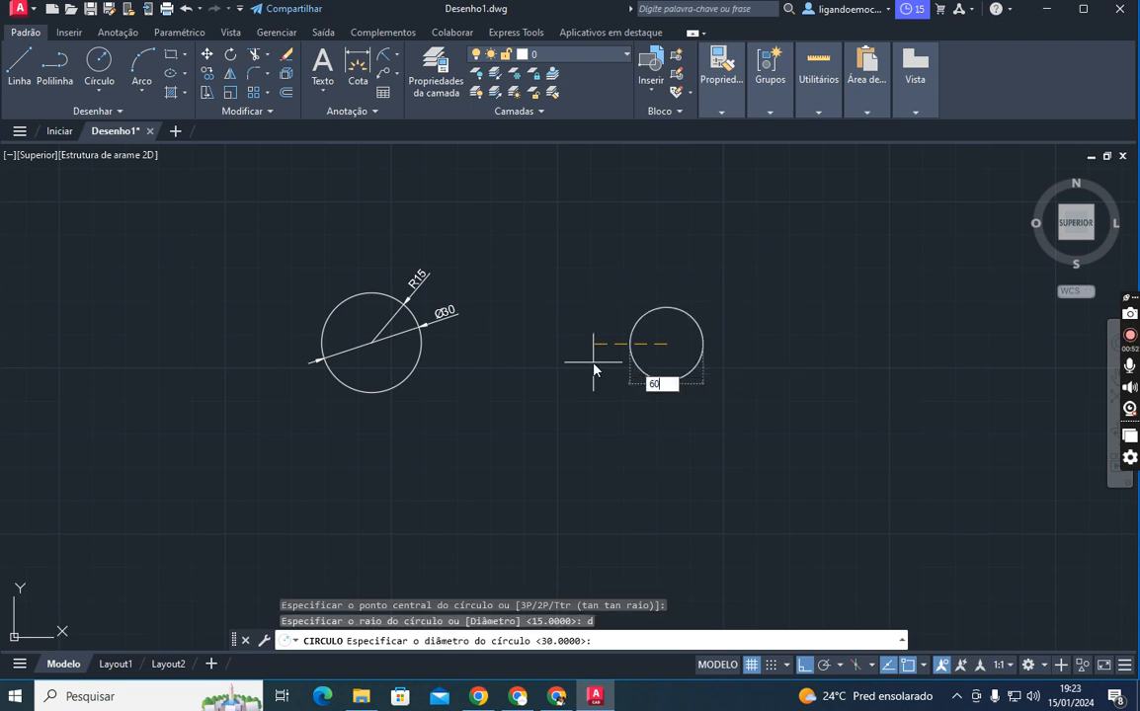
pyautogui.press('Return')
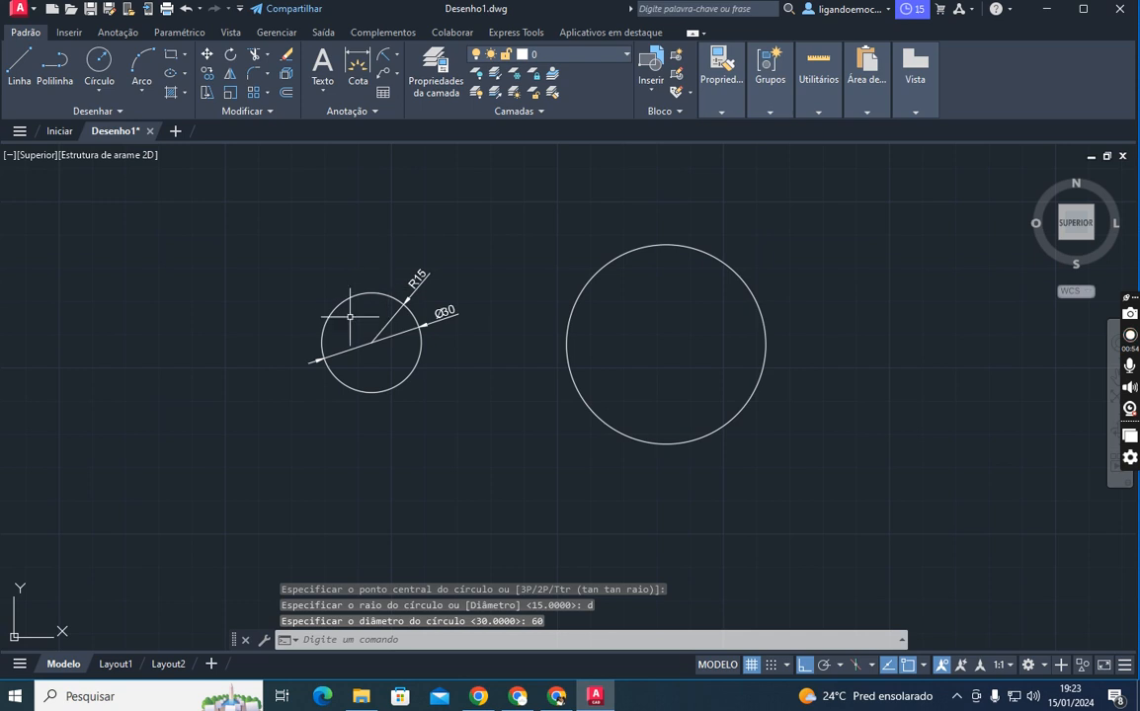
# - Dimension the larger circle with a radius dimension at its upper right and a diameter dimension at its right edge
pyautogui.click(366, 70)
pyautogui.click(703, 251)
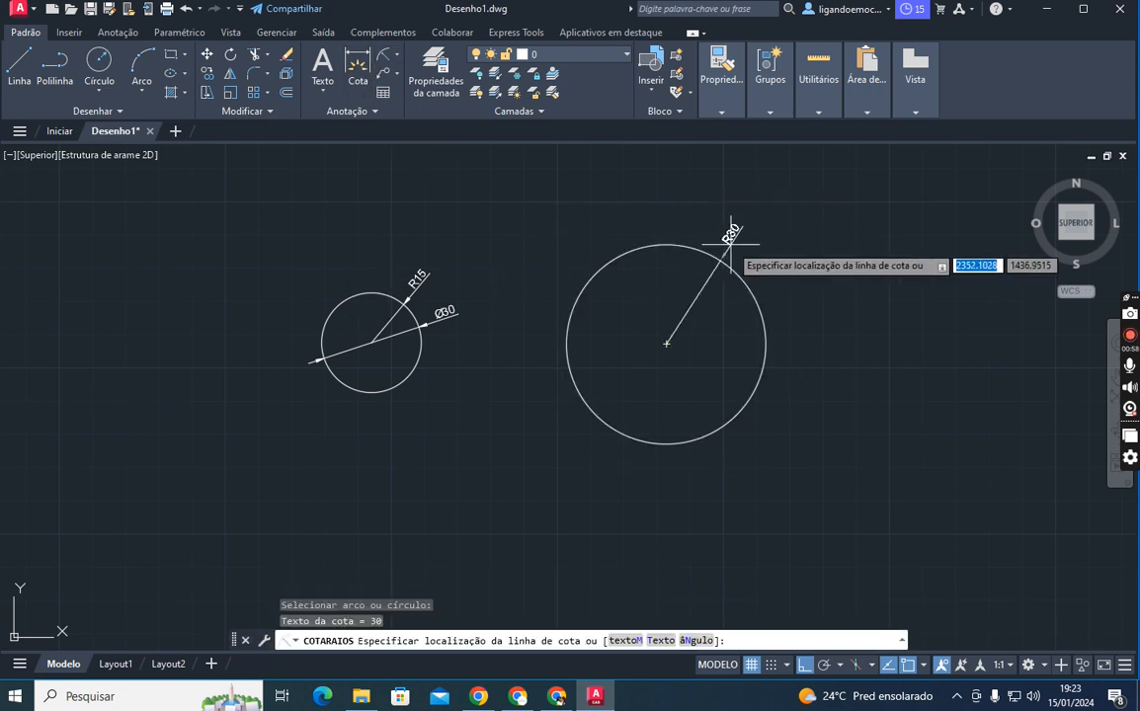
pyautogui.click(731, 243)
pyautogui.click(397, 56)
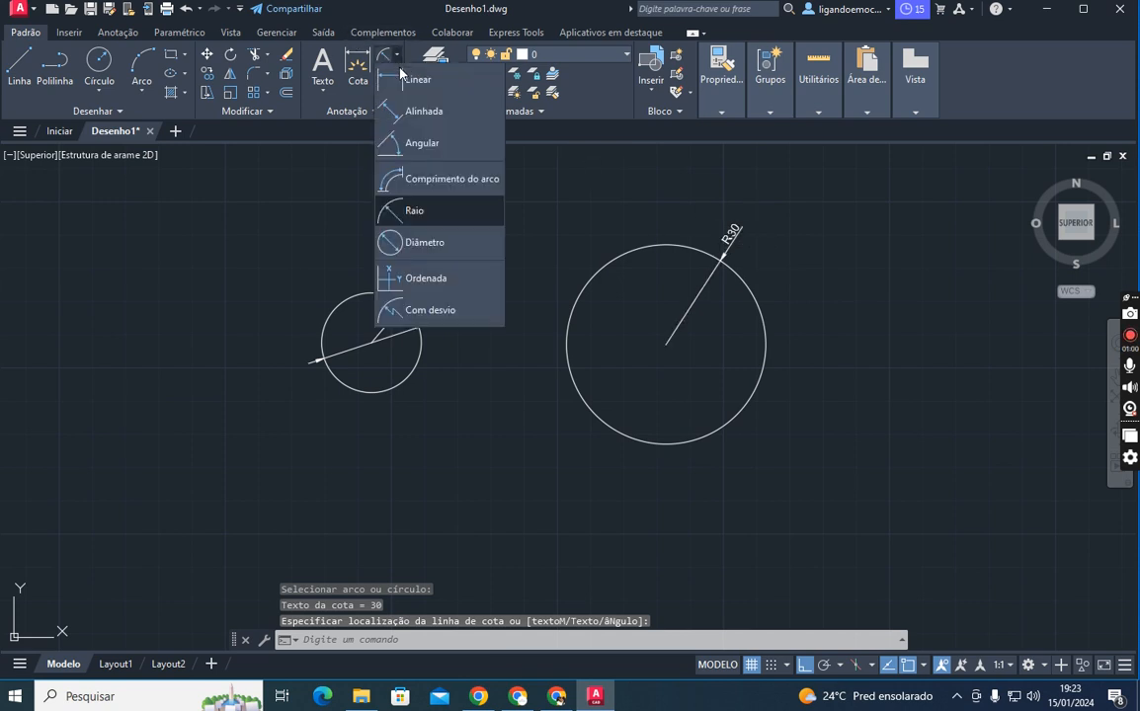
pyautogui.click(390, 242)
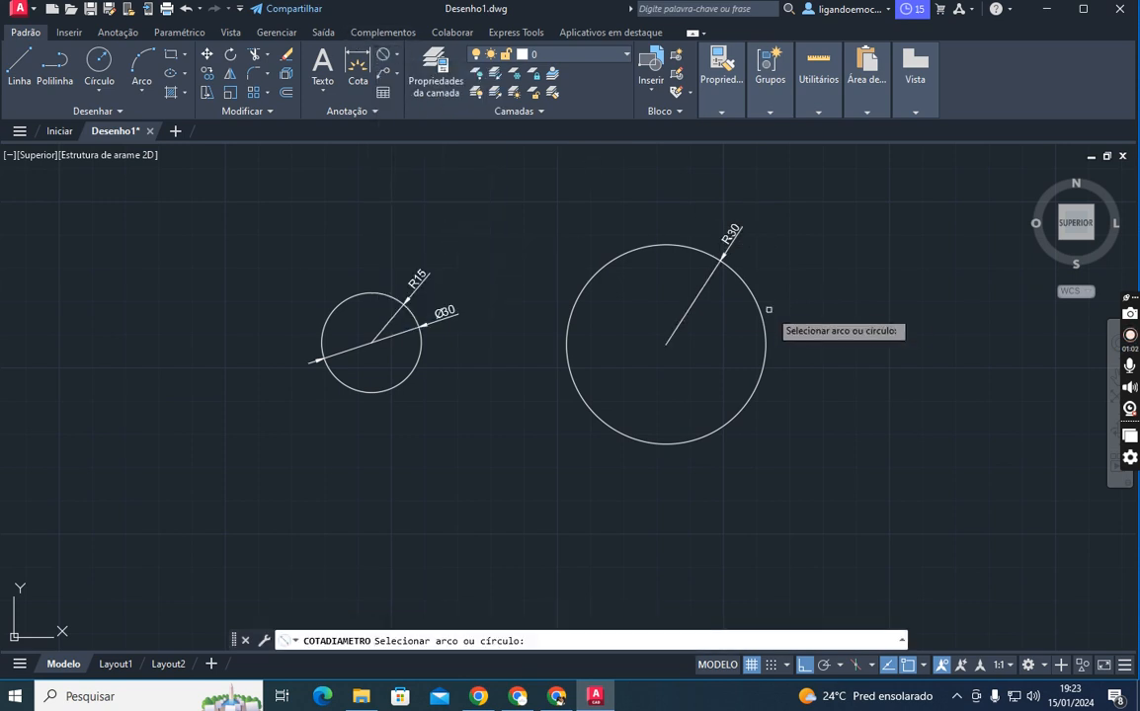
pyautogui.click(763, 314)
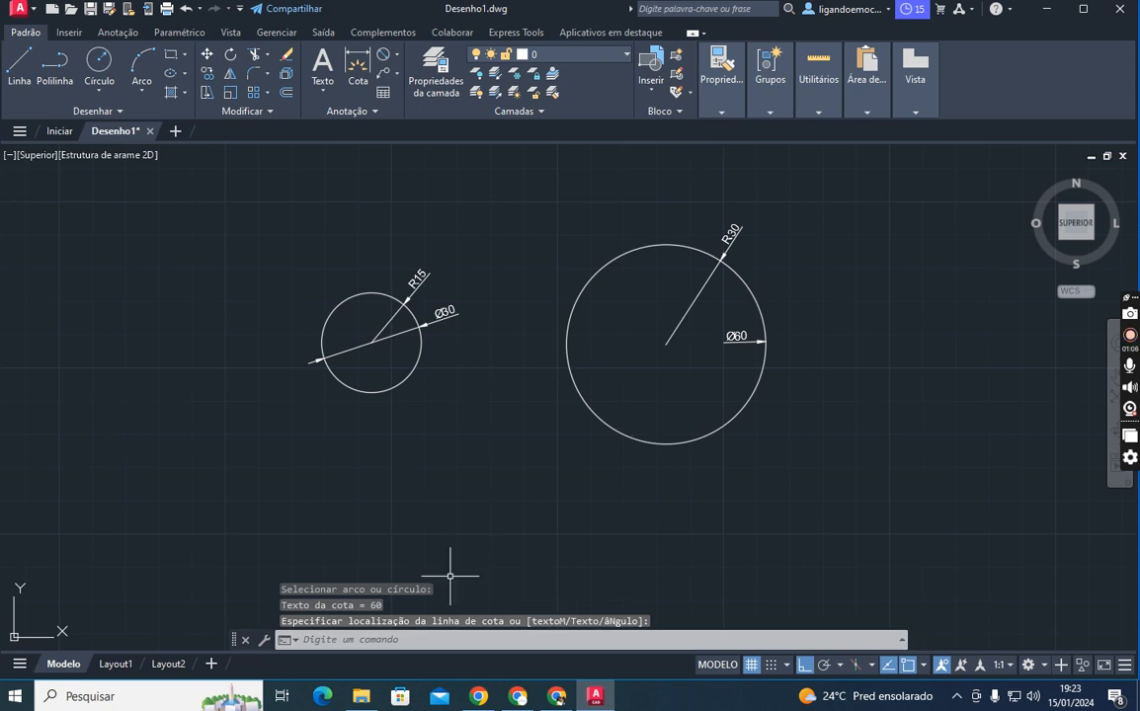
# - Dock the command line with its history visible and draw a circle of diameter 60 below and between the two existing circles
pyautogui.click(98, 61)
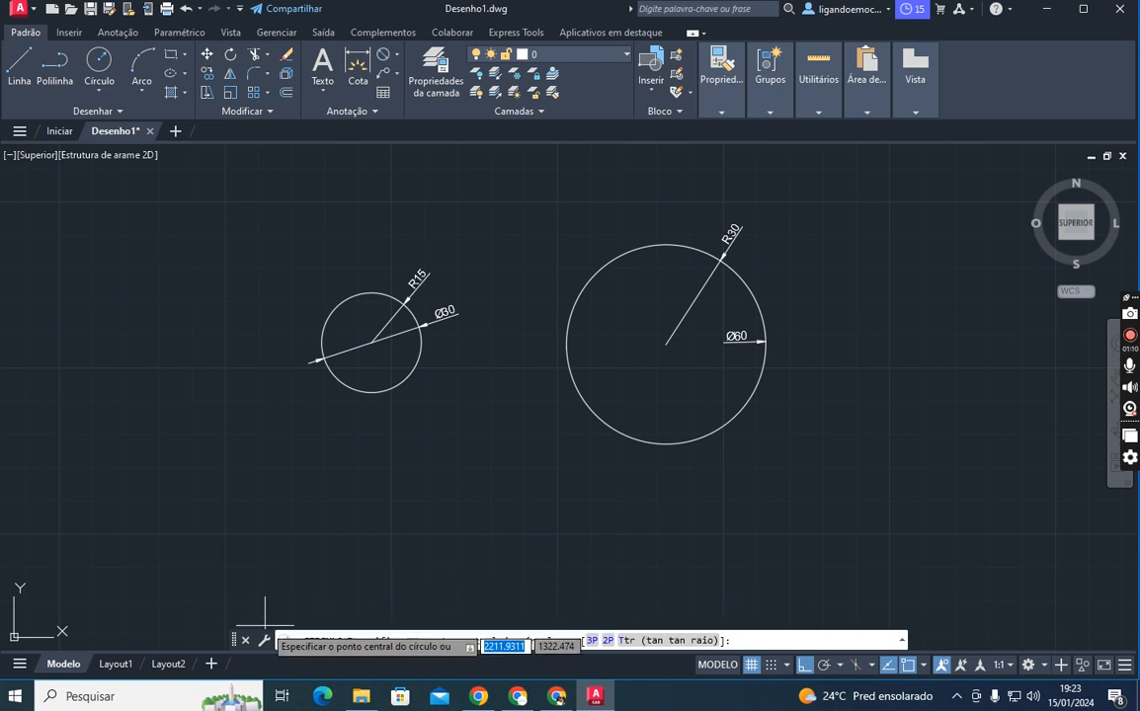
pyautogui.moveTo(264, 629); pyautogui.dragTo(264, 601)
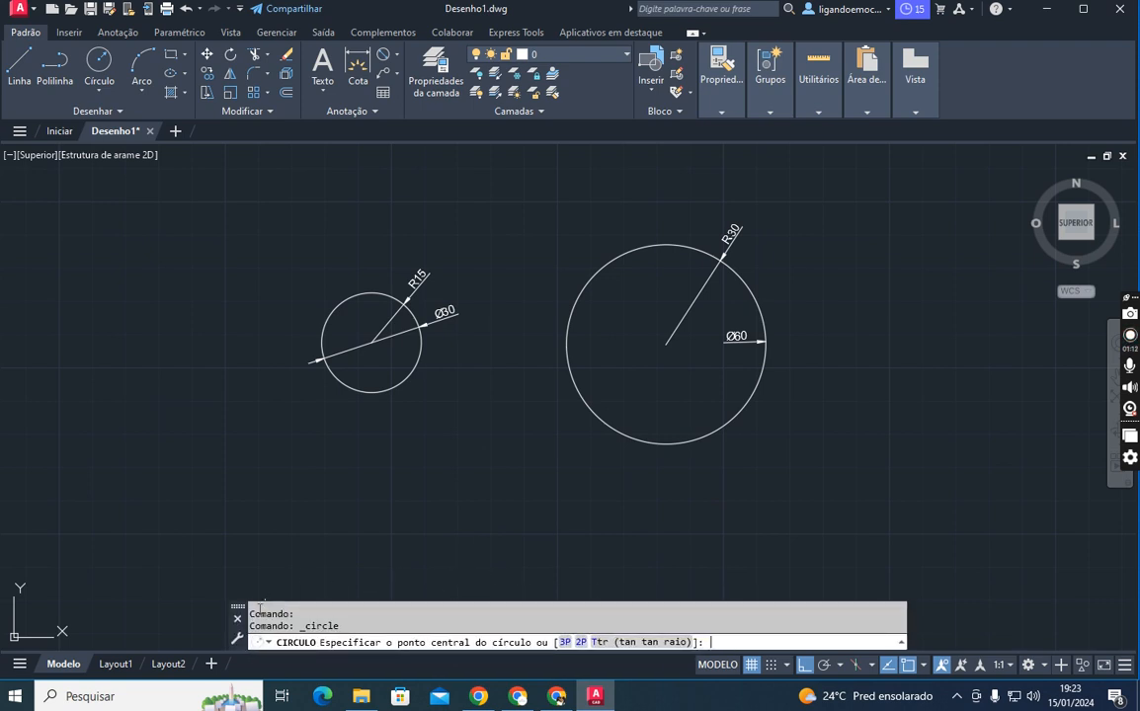
pyautogui.click(513, 464)
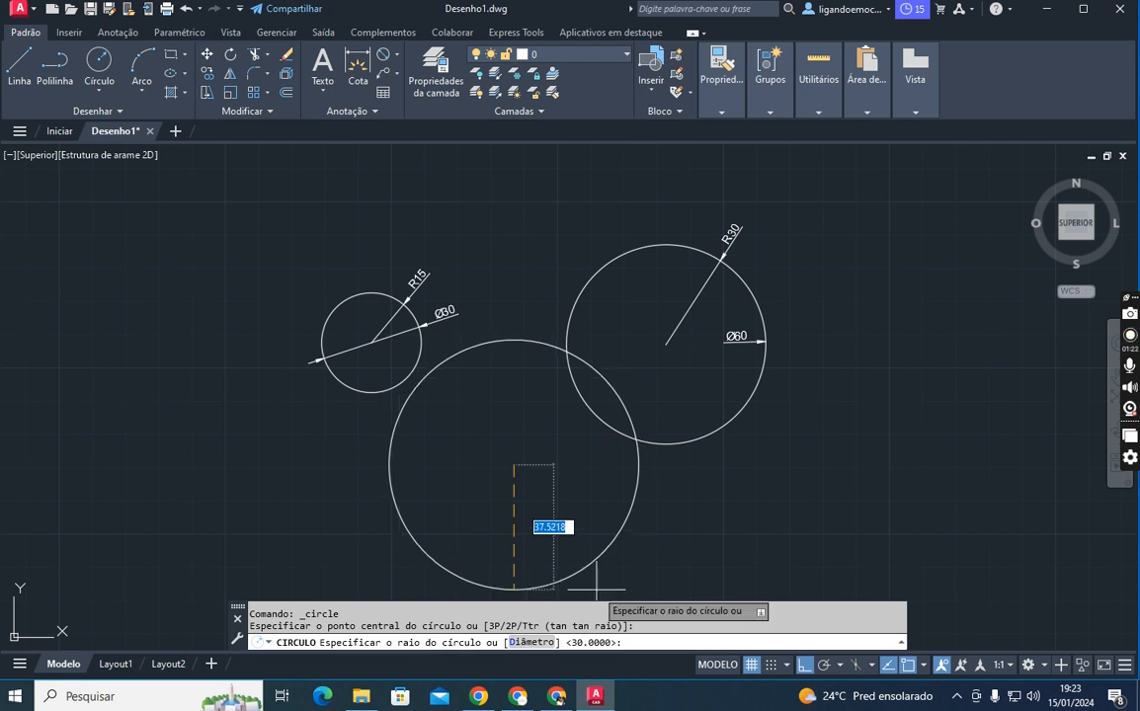
pyautogui.write('d')
pyautogui.press('Return')
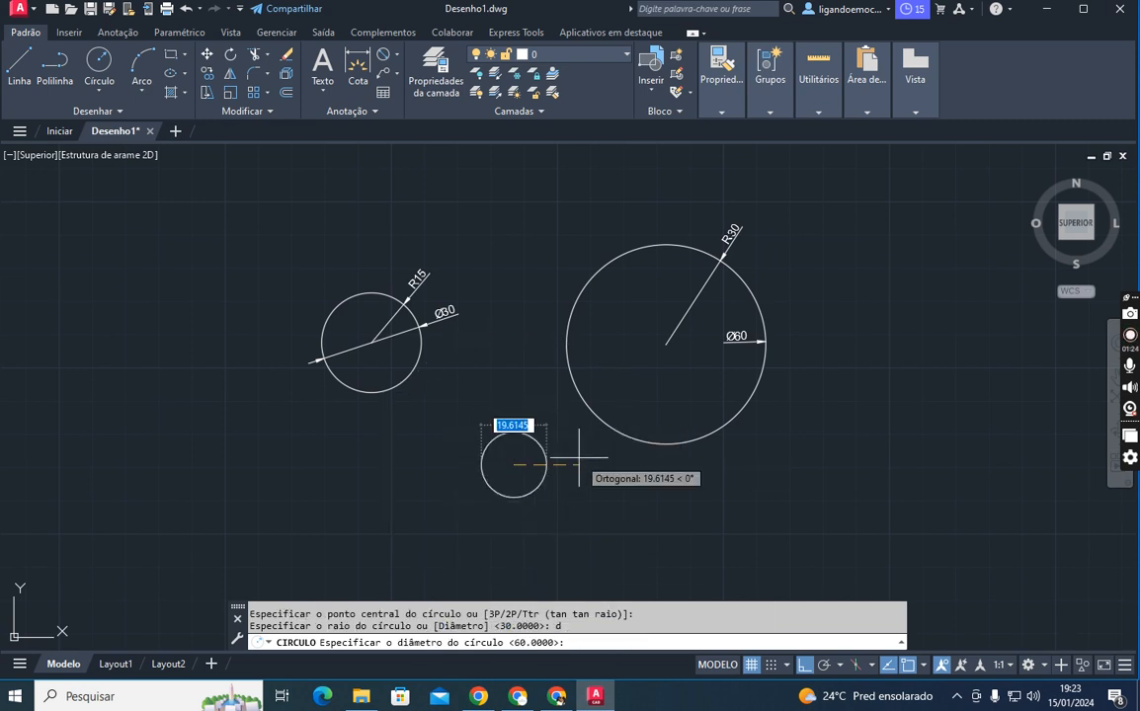
pyautogui.write('60')
pyautogui.press('Return')
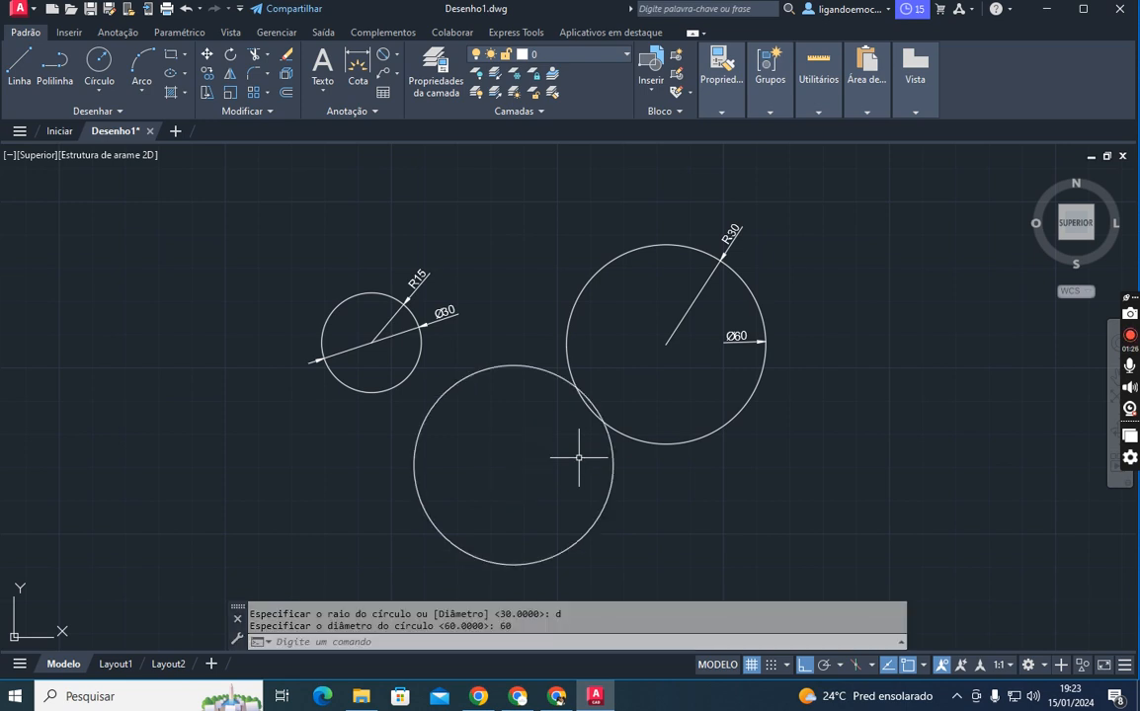
# - Draw a circle with a radius of 30 on the centre of the lower circle
pyautogui.click(109, 65)
pyautogui.click(514, 464)
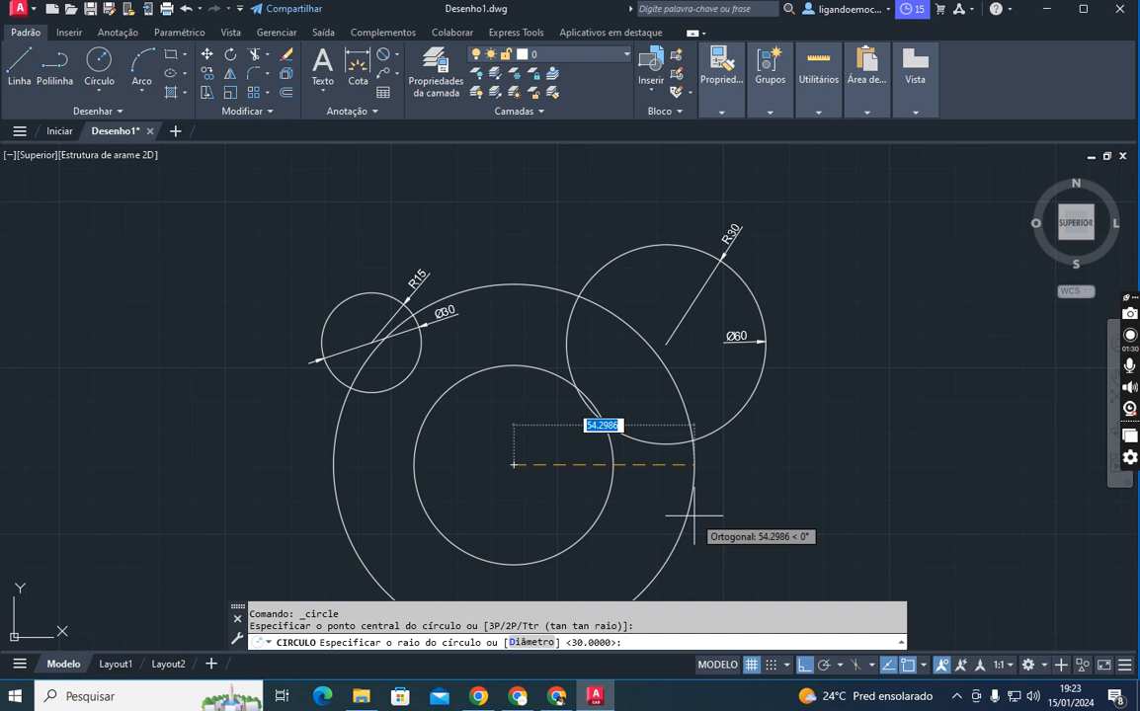
pyautogui.write('30')
pyautogui.press('Return')
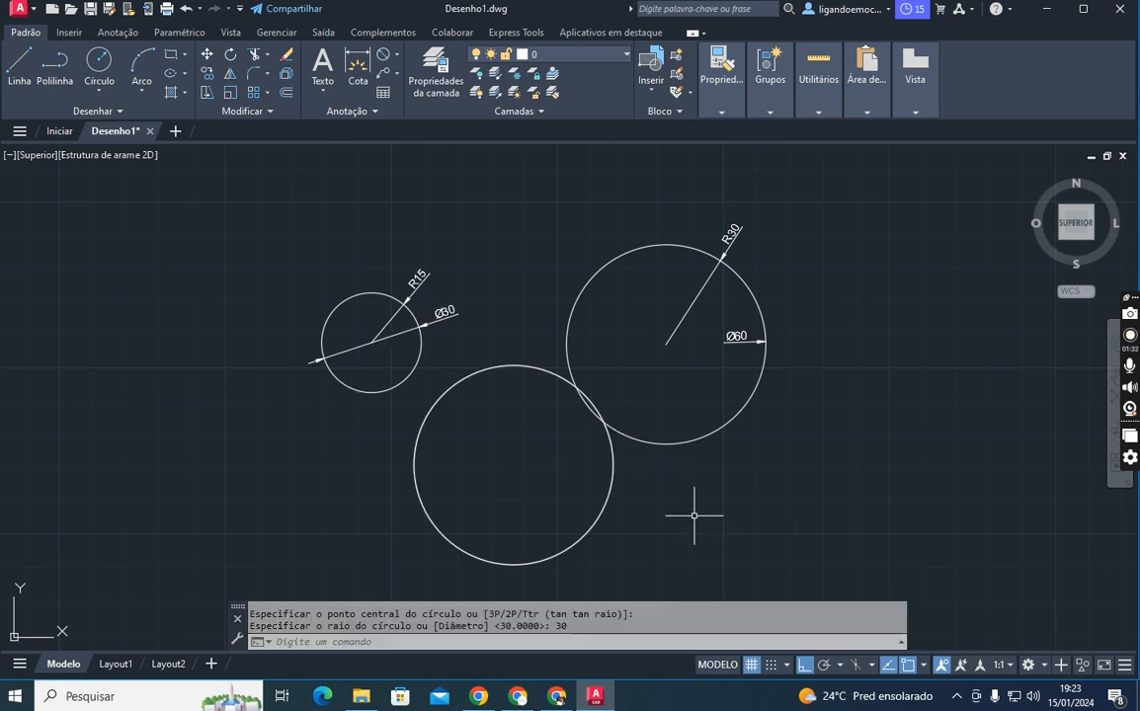
# - Draw a concentric circle with a radius of 60 around the lower circle
pyautogui.press('Return')
pyautogui.click(511, 461)
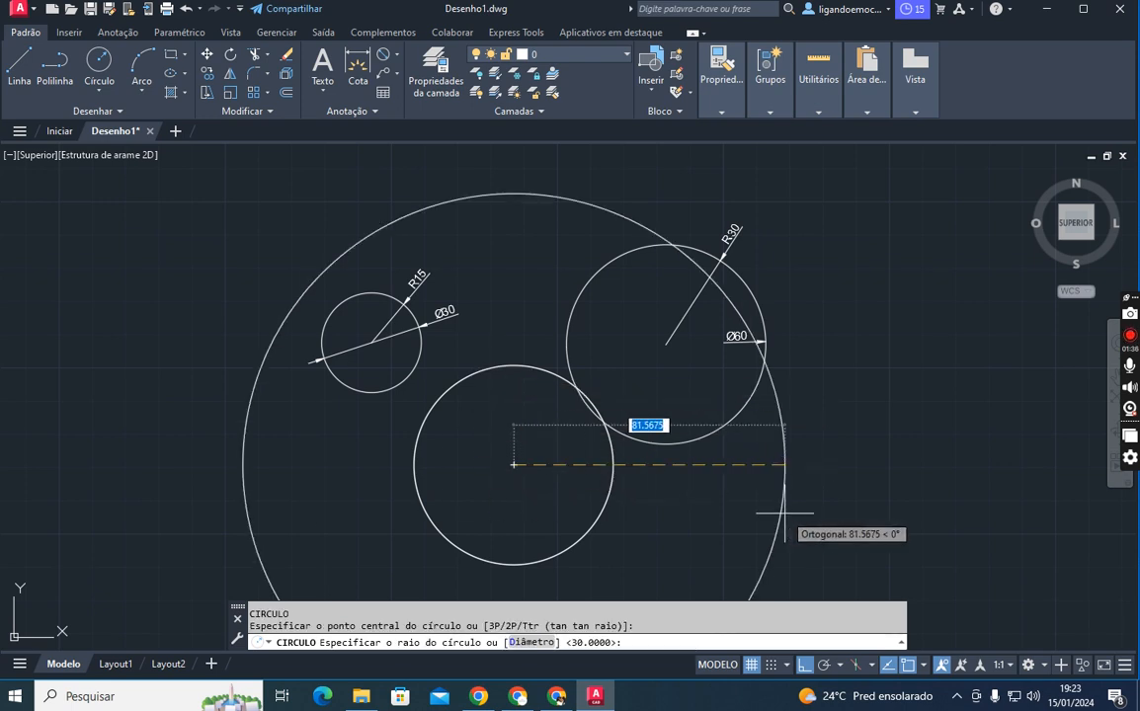
pyautogui.write('60')
pyautogui.press('Return')
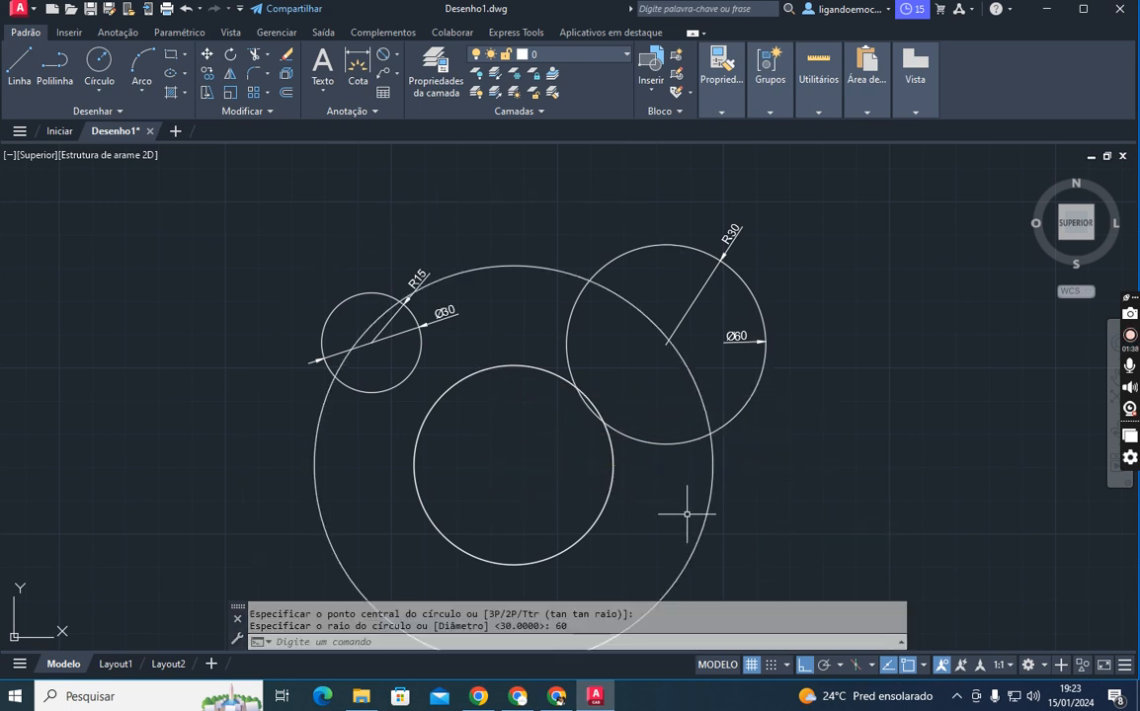
# - Add a diameter dimension and a radius dimension side by side above the top edge of the largest circle
pyautogui.click(384, 55)
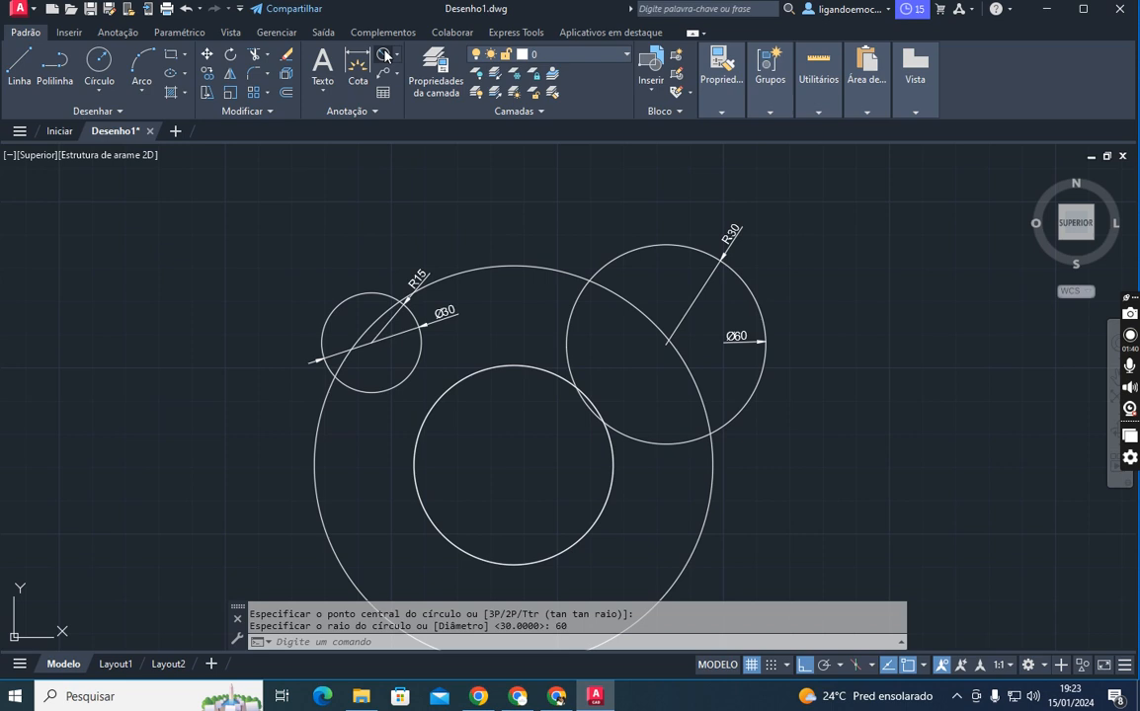
pyautogui.click(528, 264)
pyautogui.click(531, 227)
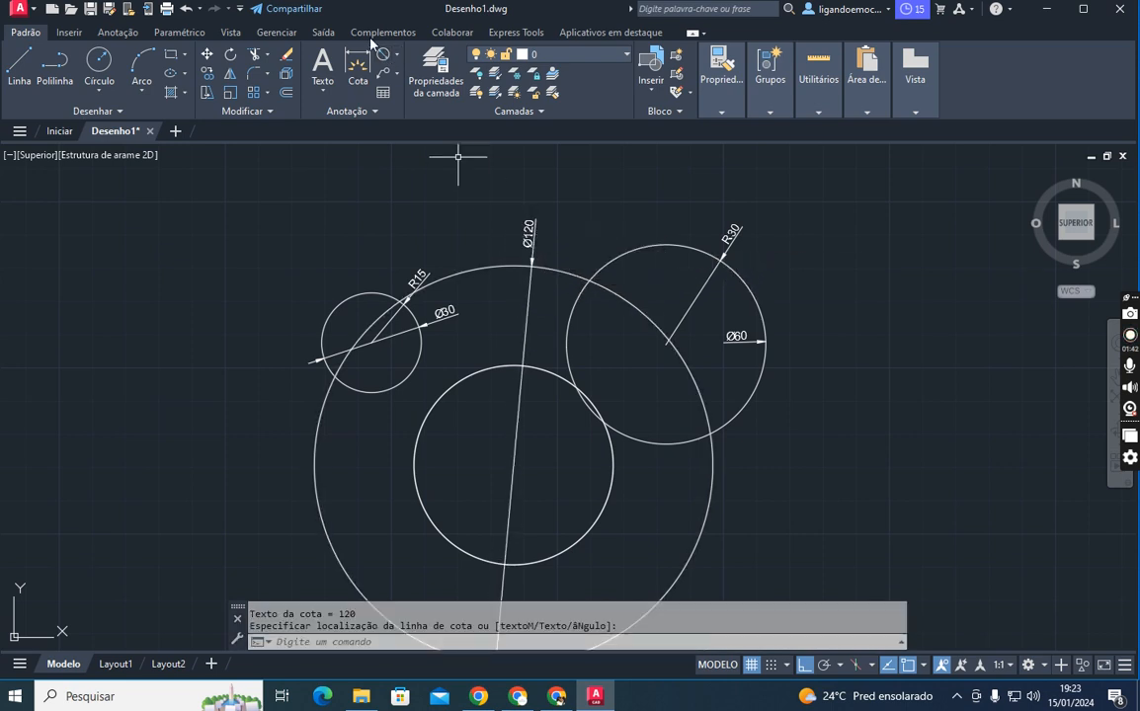
pyautogui.click(394, 55)
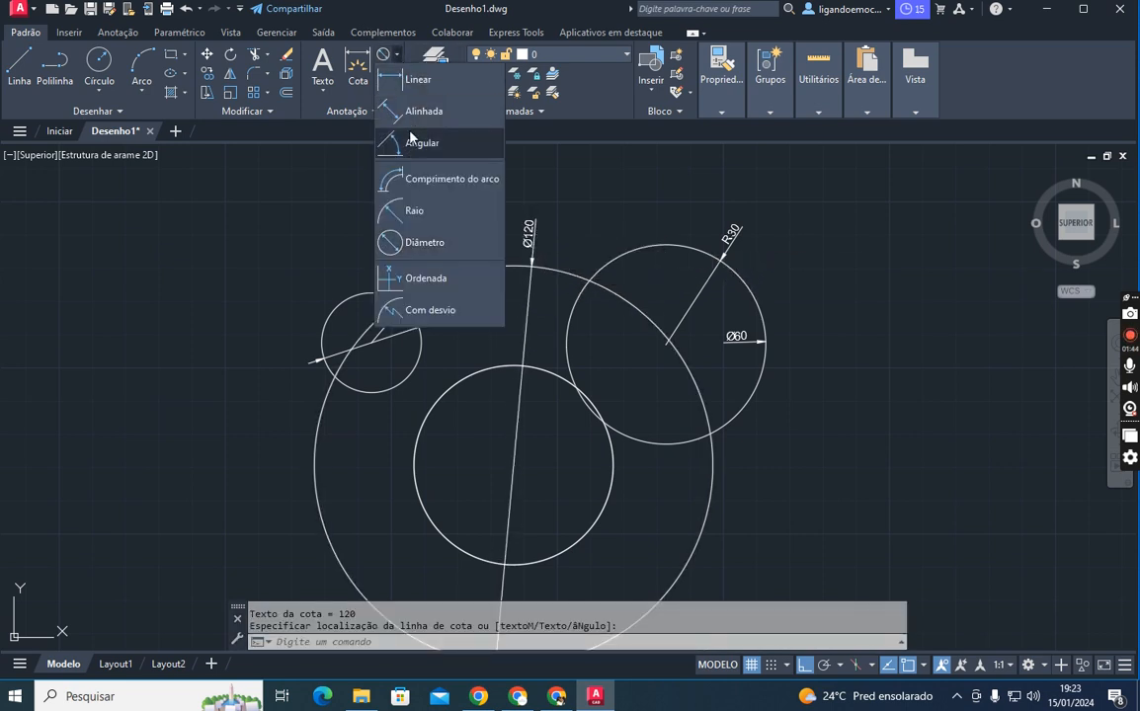
pyautogui.click(409, 210)
pyautogui.click(496, 265)
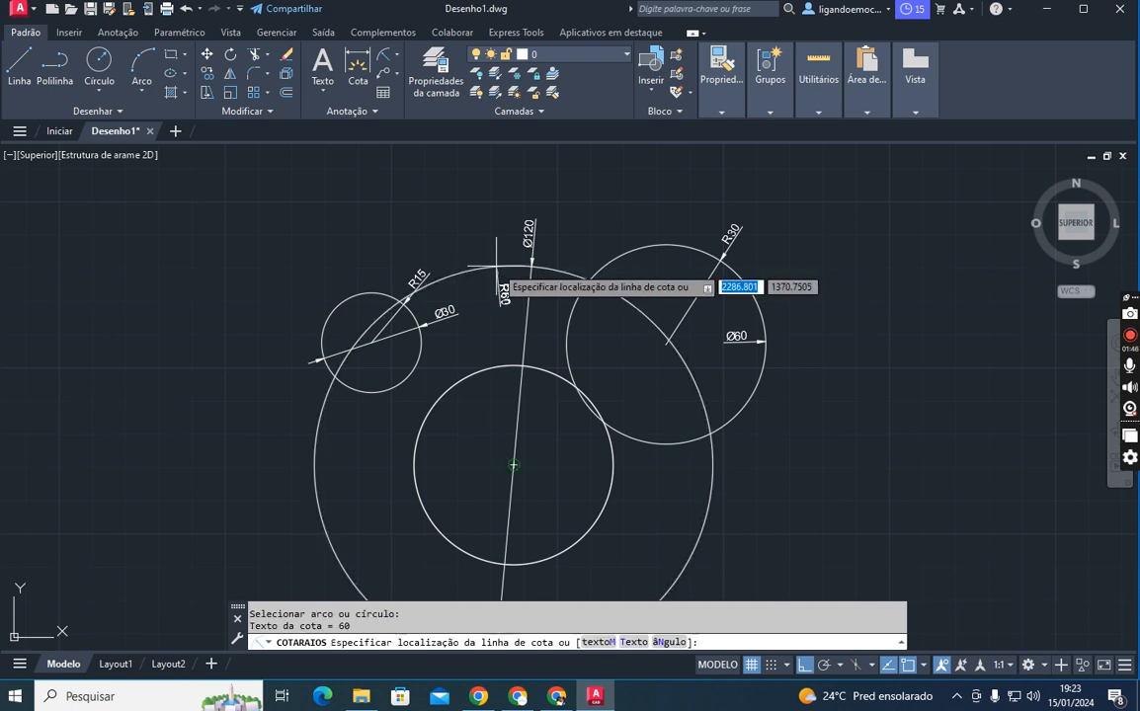
pyautogui.click(491, 246)
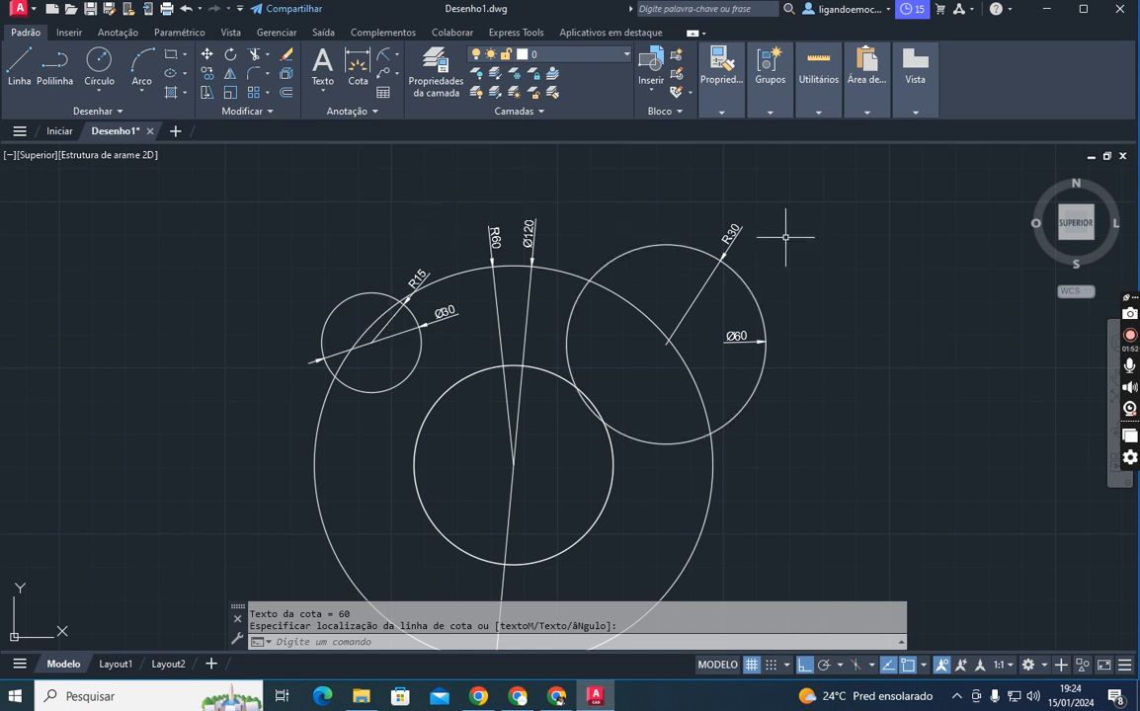
# - Delete all circles and dimensions from the drawing
pyautogui.scroll(-2, 774, 262)
pyautogui.click(821, 230)
pyautogui.click(386, 520)
pyautogui.press('Delete')
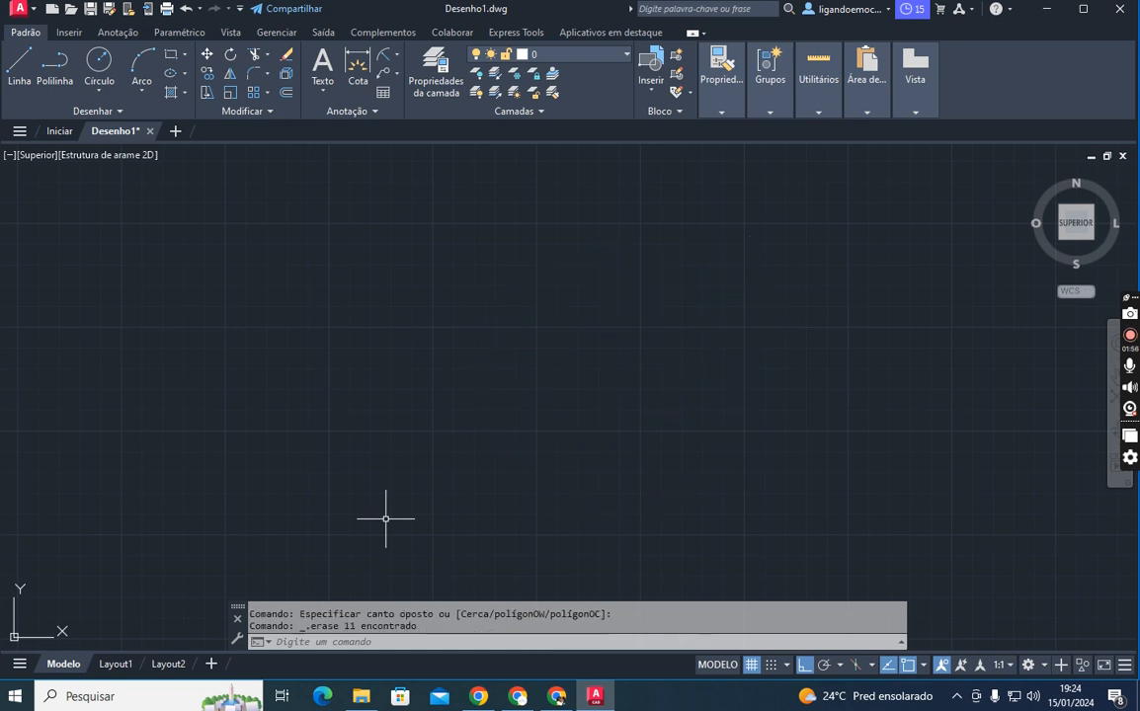
# - Draw a circle with a radius of 30 near the middle of the empty drawing using the Center, Radius method
pyautogui.click(103, 96)
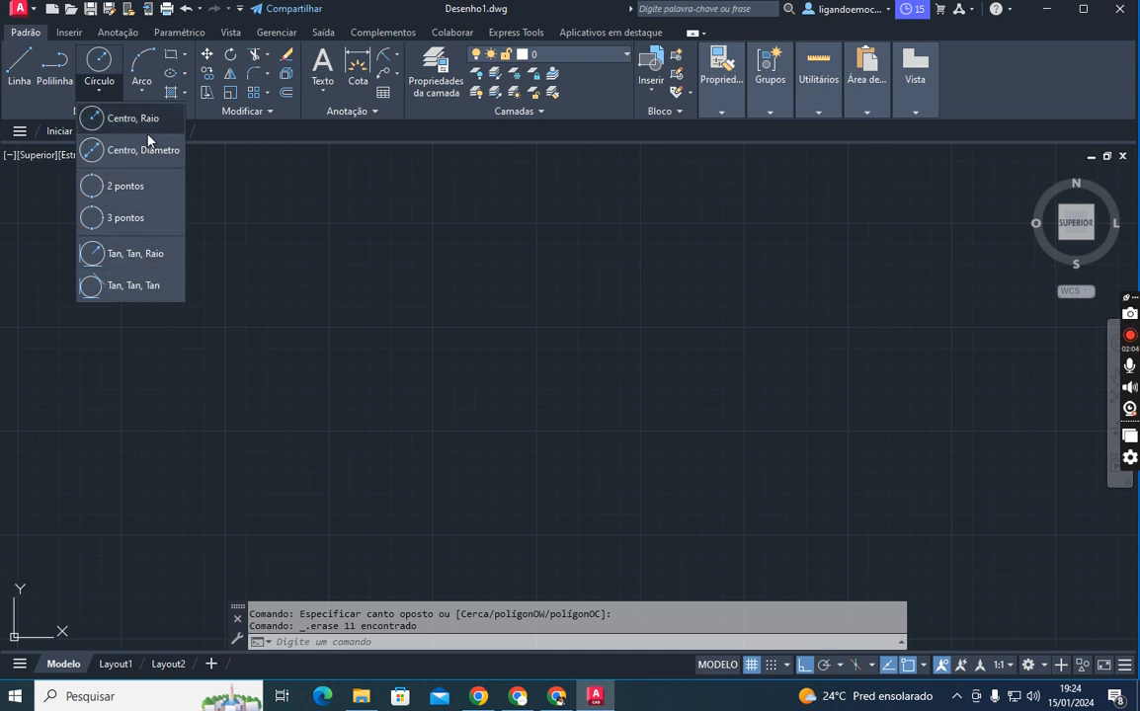
pyautogui.click(99, 63)
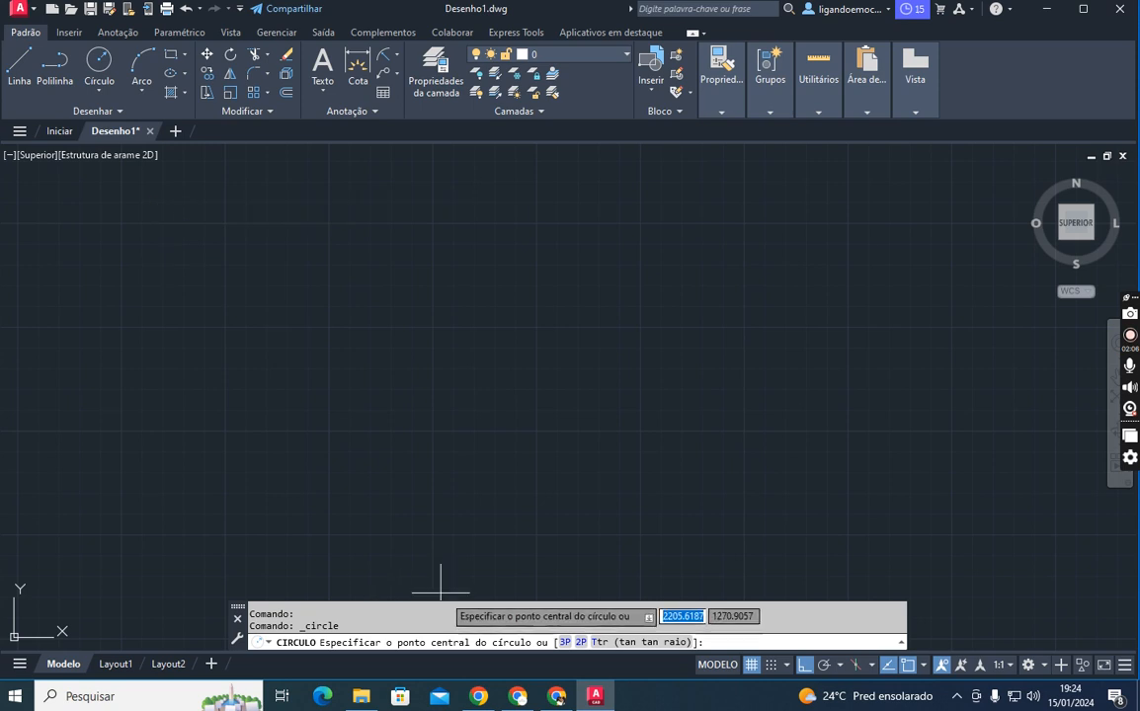
pyautogui.click(484, 365)
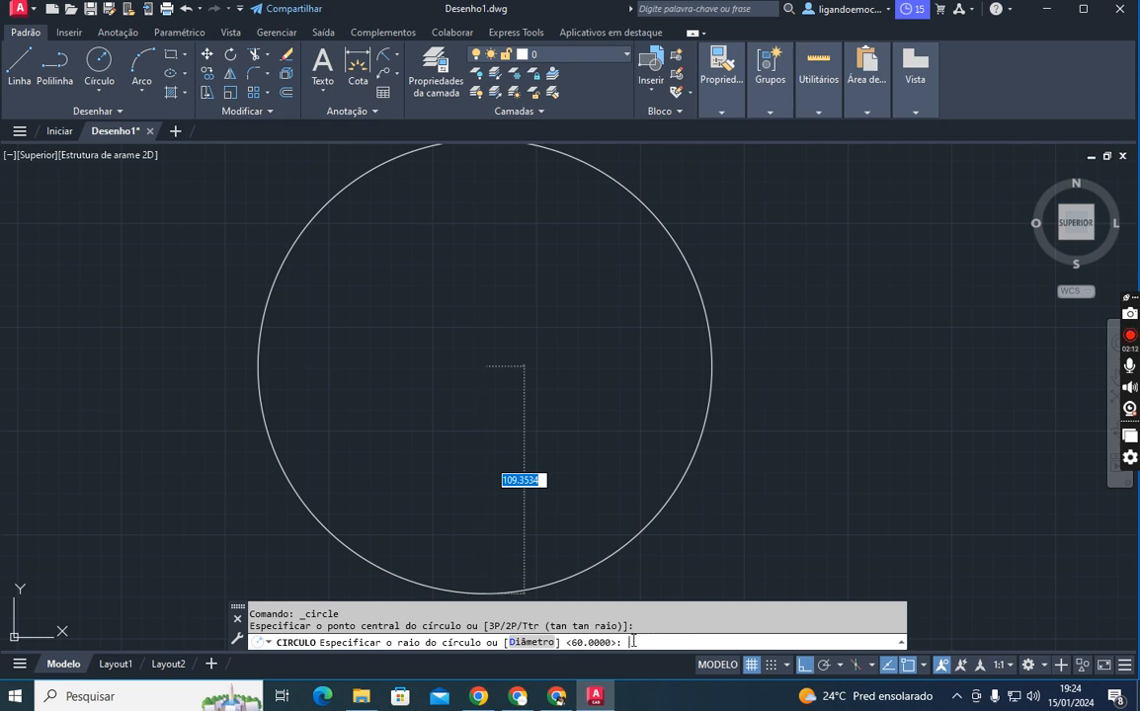
pyautogui.write('30')
pyautogui.press('Return')
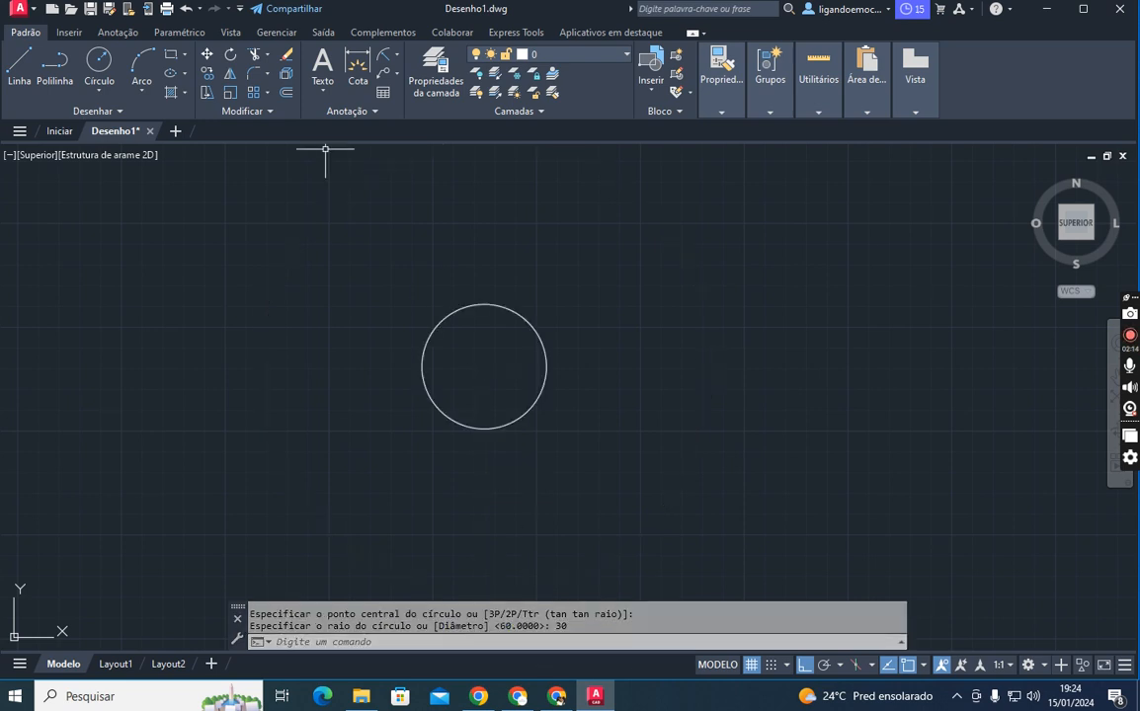
# - Draw a circle with a diameter of 30 to the right of the first circle using the Center, Diameter method
pyautogui.click(91, 90)
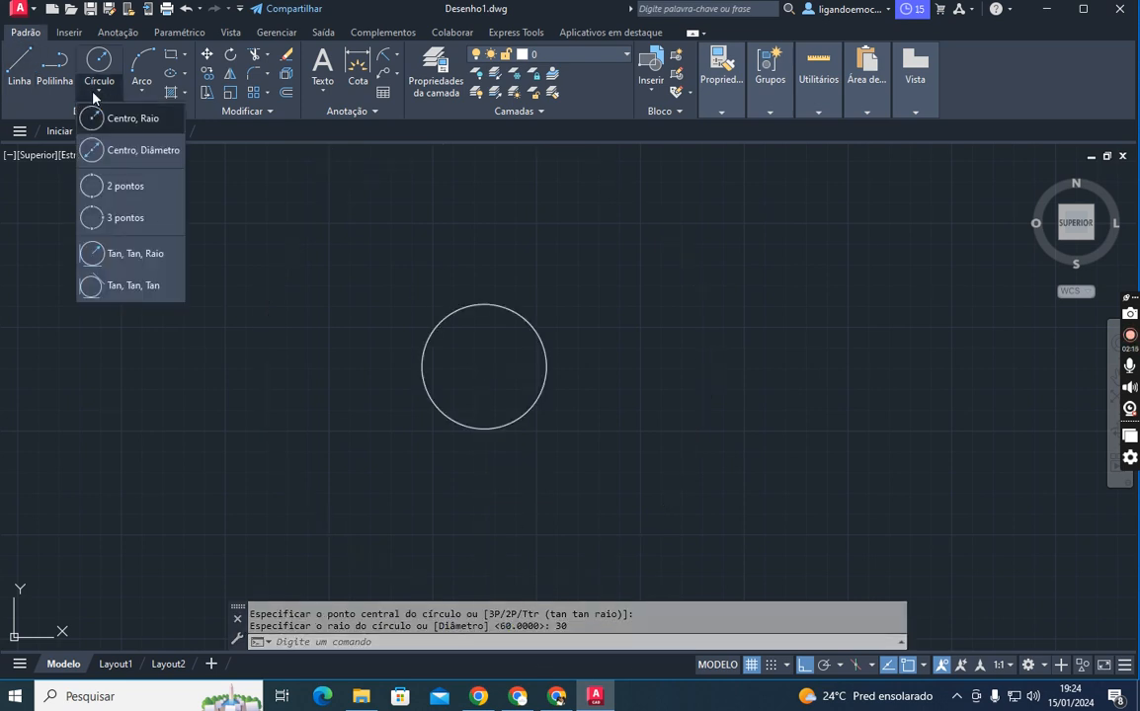
pyautogui.click(124, 154)
pyautogui.click(669, 363)
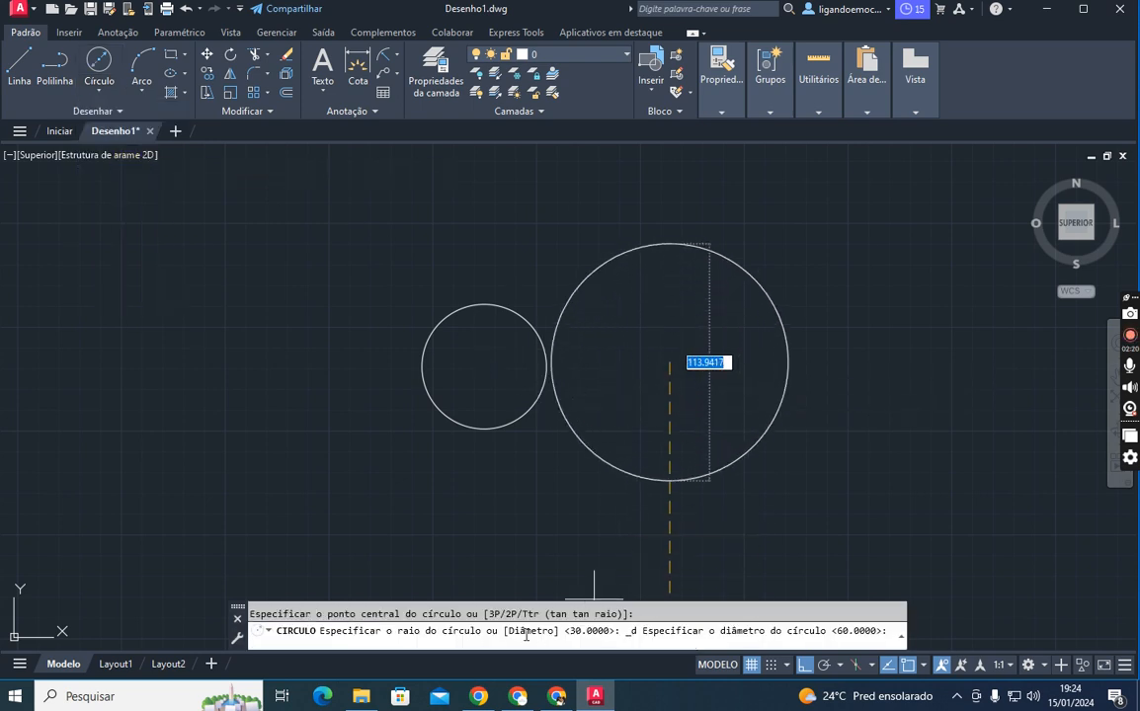
pyautogui.write('30')
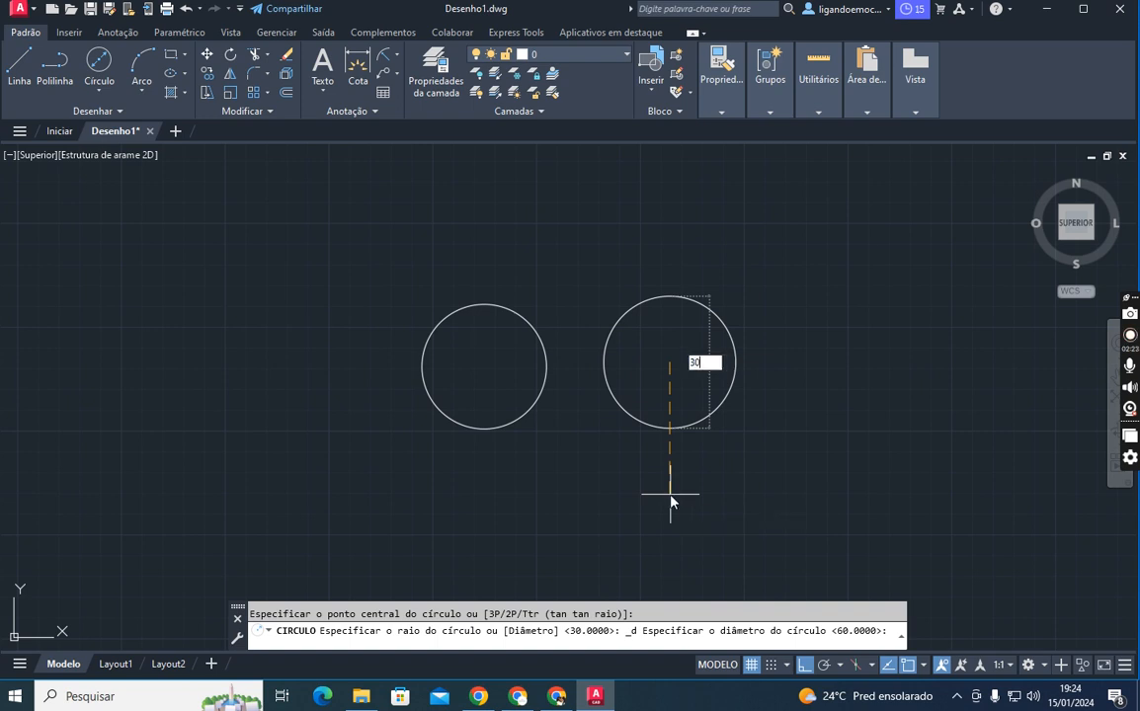
pyautogui.press('Return')
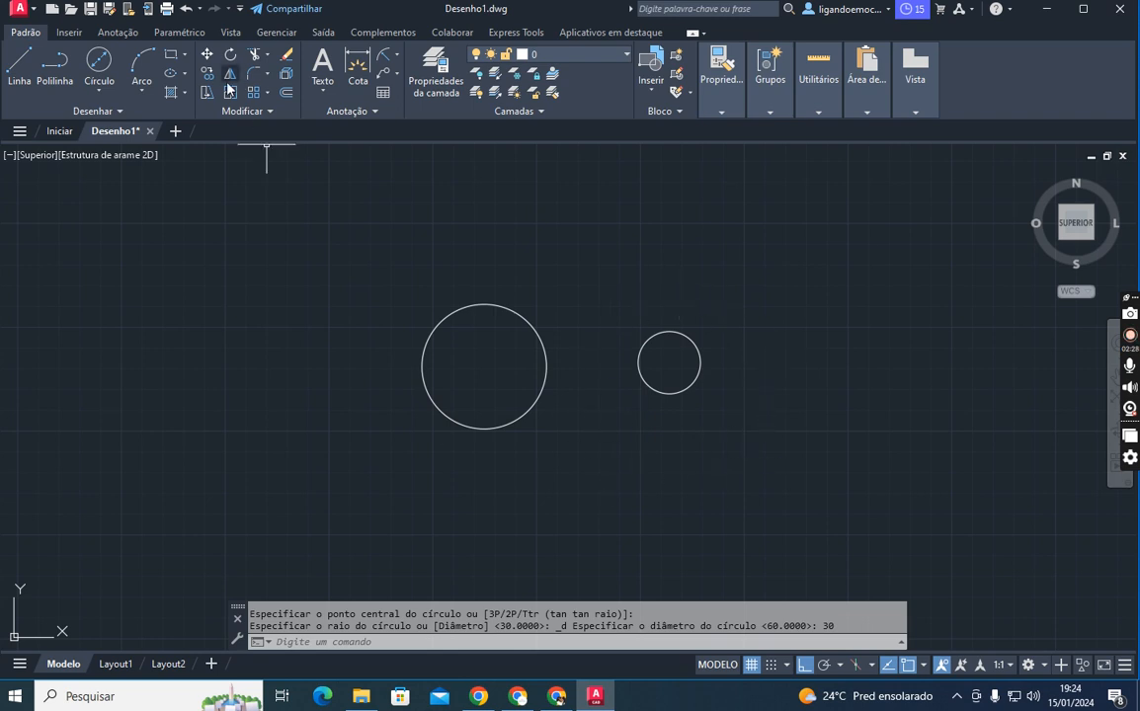
# - Draw a two-point circle above and to the left of the first circle, with its diameter endpoints on a horizontal line
pyautogui.click(100, 90)
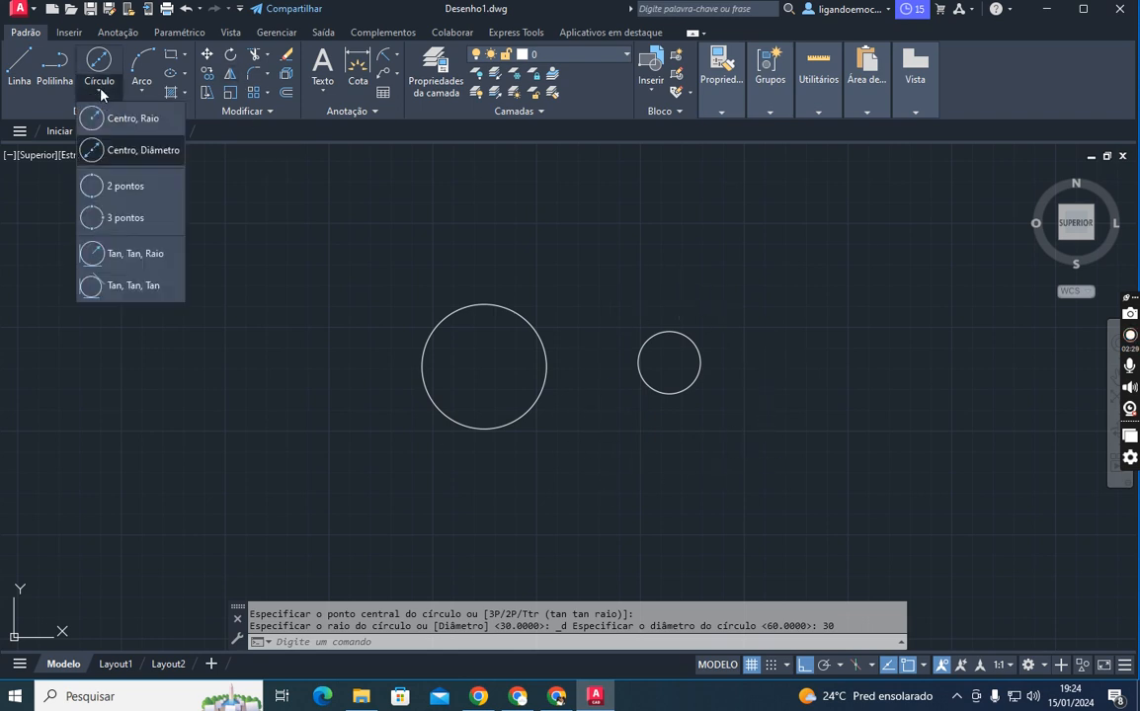
pyautogui.click(124, 188)
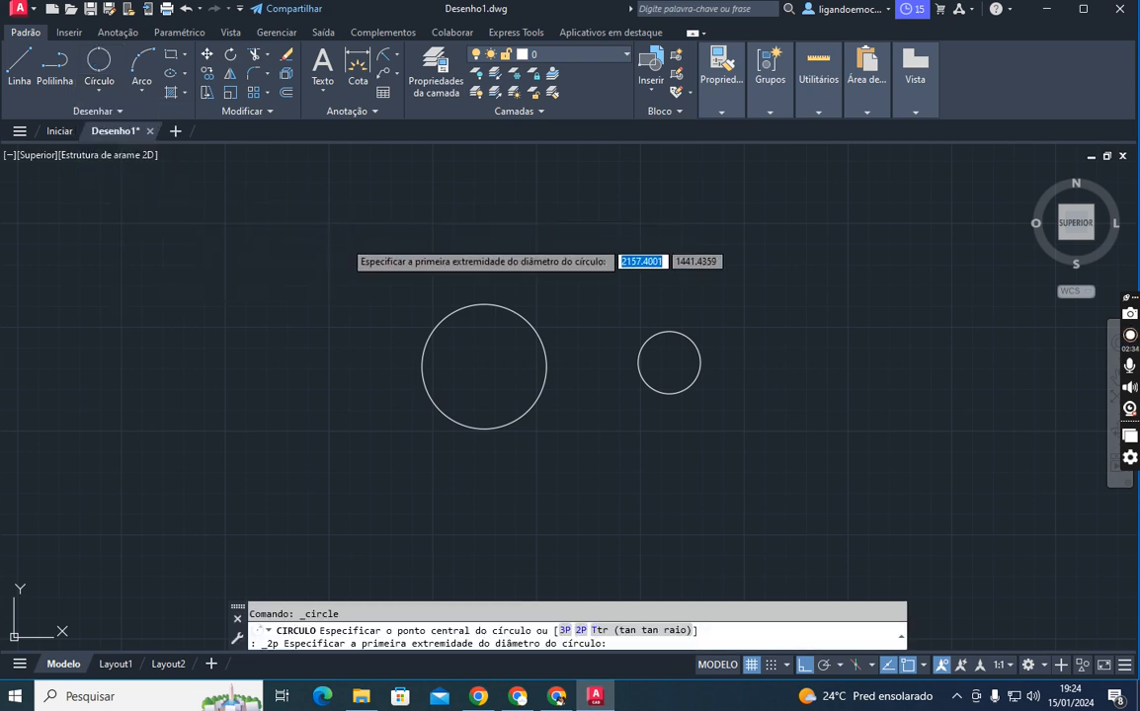
pyautogui.click(345, 240)
pyautogui.click(434, 241)
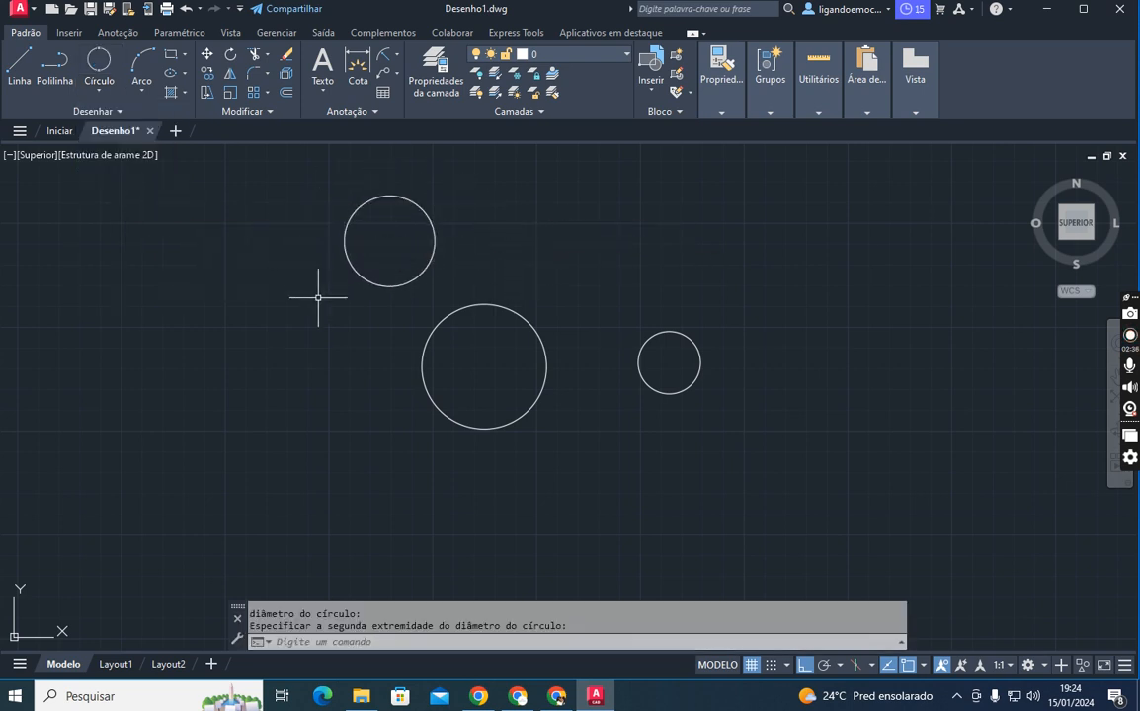
# - Draw a three-point circle above the gap between the radius-30 and diameter-30 circles
pyautogui.click(100, 94)
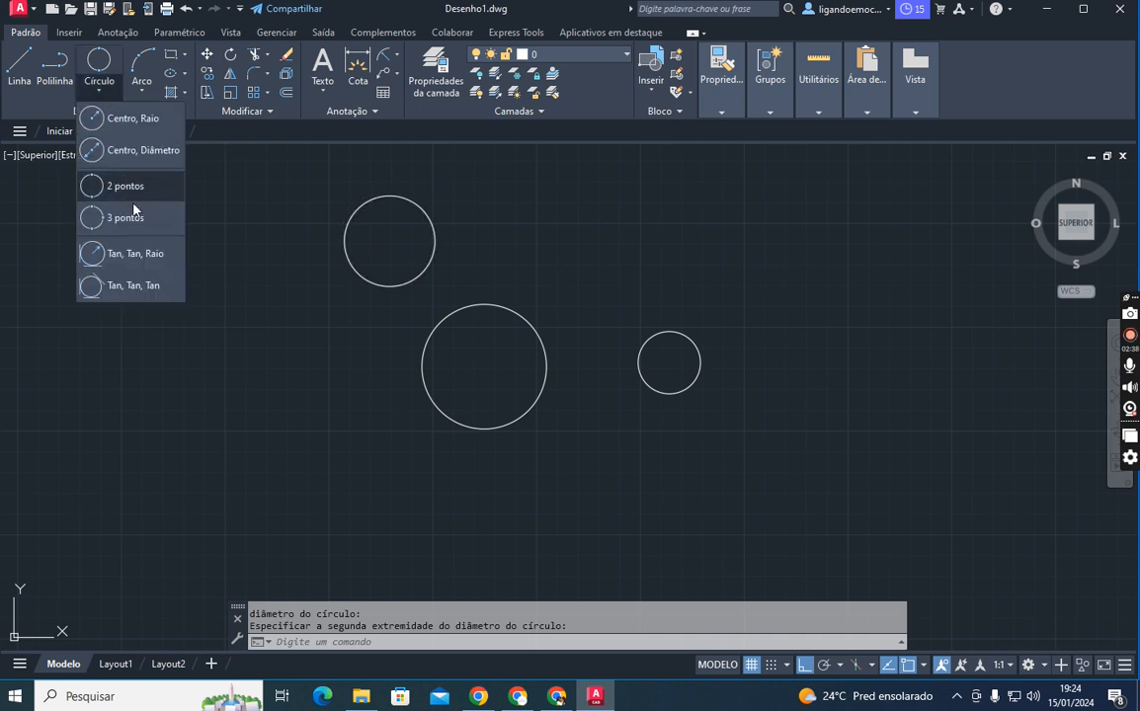
pyautogui.click(99, 214)
pyautogui.click(543, 237)
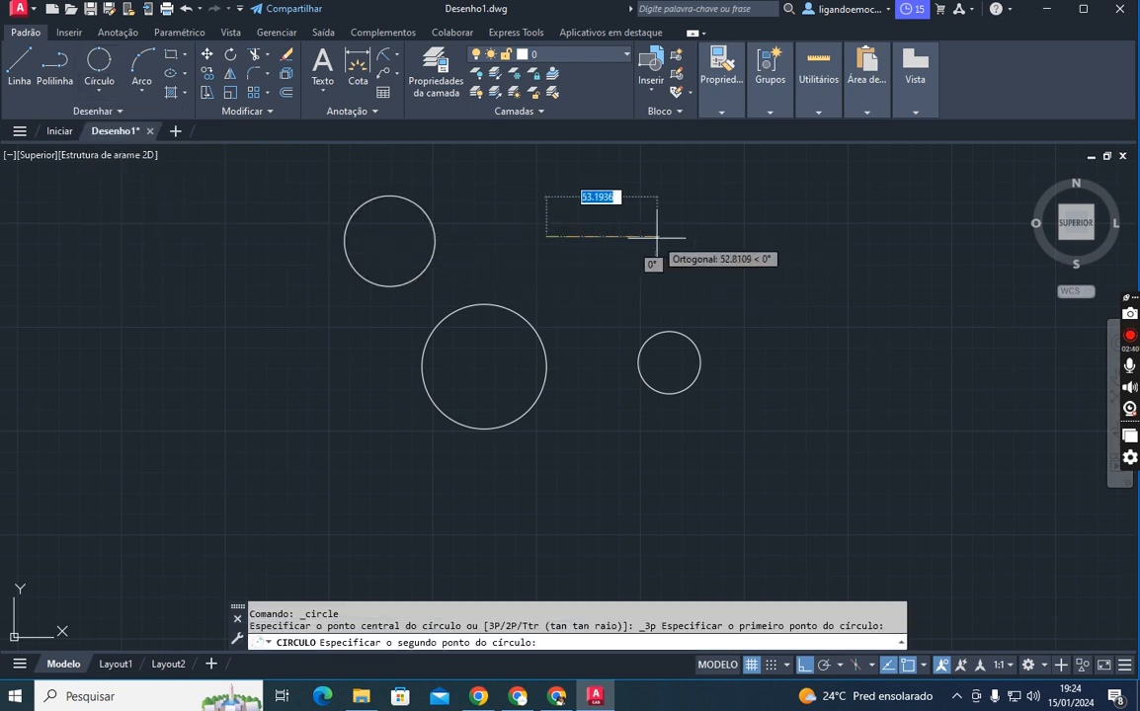
pyautogui.click(671, 237)
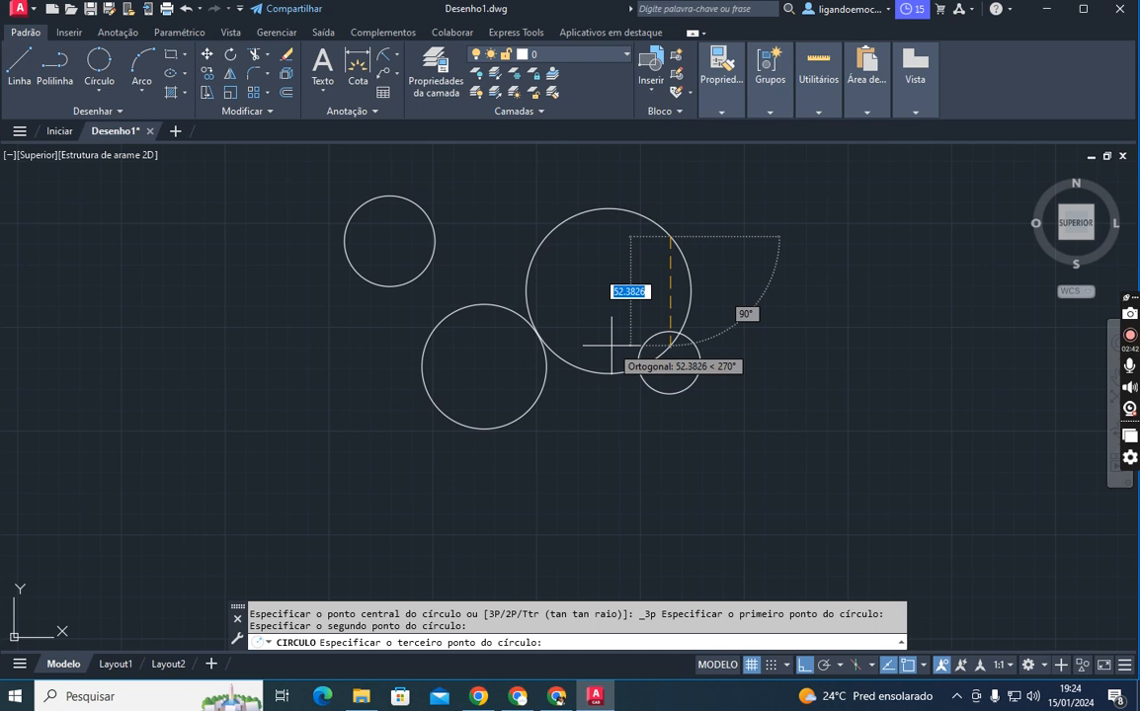
pyautogui.click(597, 132)
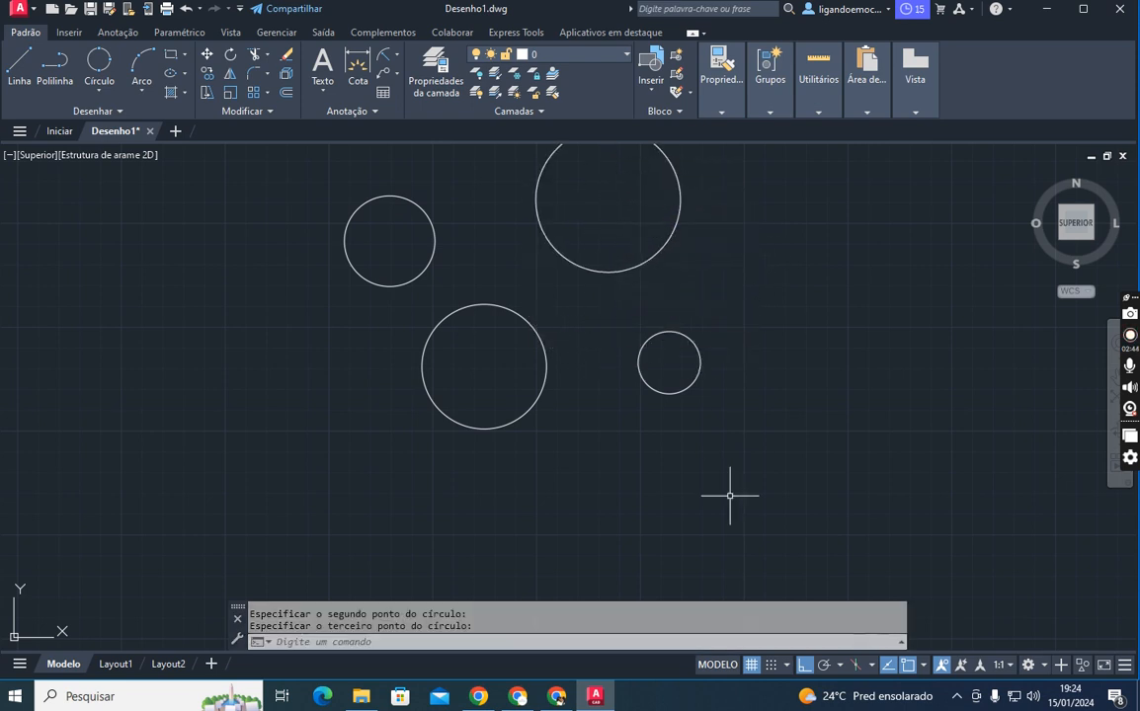
pyautogui.click(99, 85)
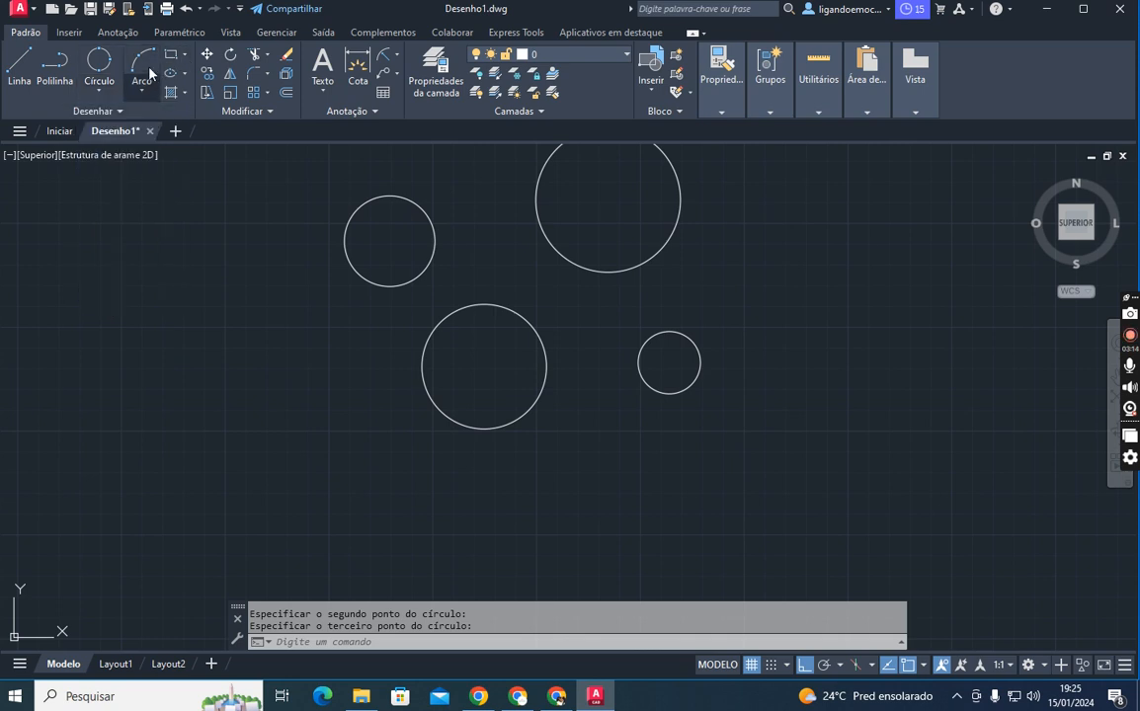
pyautogui.click(46, 74)
pyautogui.click(100, 382)
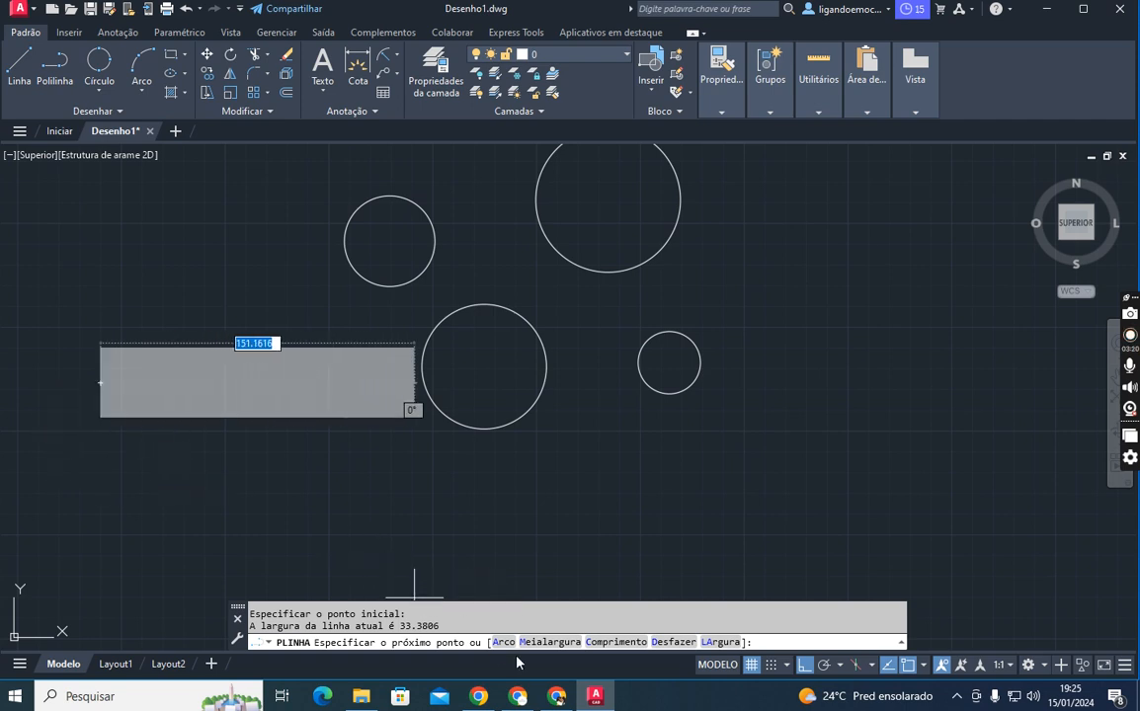
pyautogui.press('Escape')
# - Draw a square with sides of 30 from lines to the left of the circles
pyautogui.click(20, 64)
pyautogui.click(171, 276)
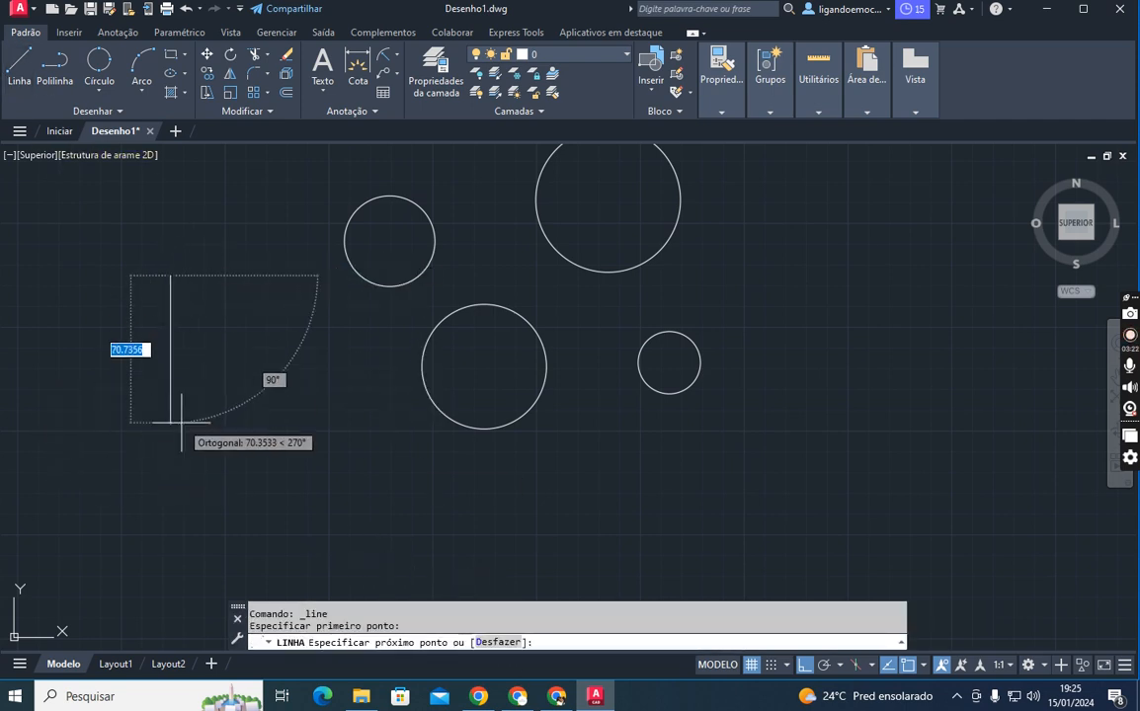
pyautogui.write('30')
pyautogui.press('Return')
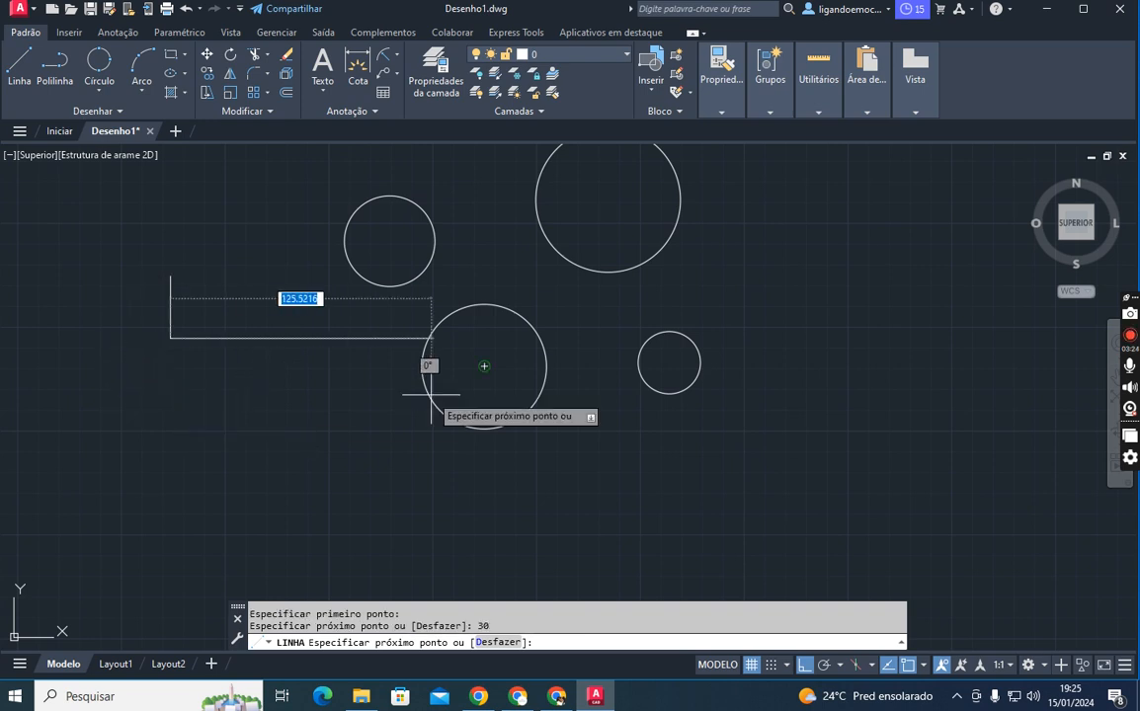
pyautogui.write('30')
pyautogui.press('Return')
pyautogui.write('30')
pyautogui.press('Return')
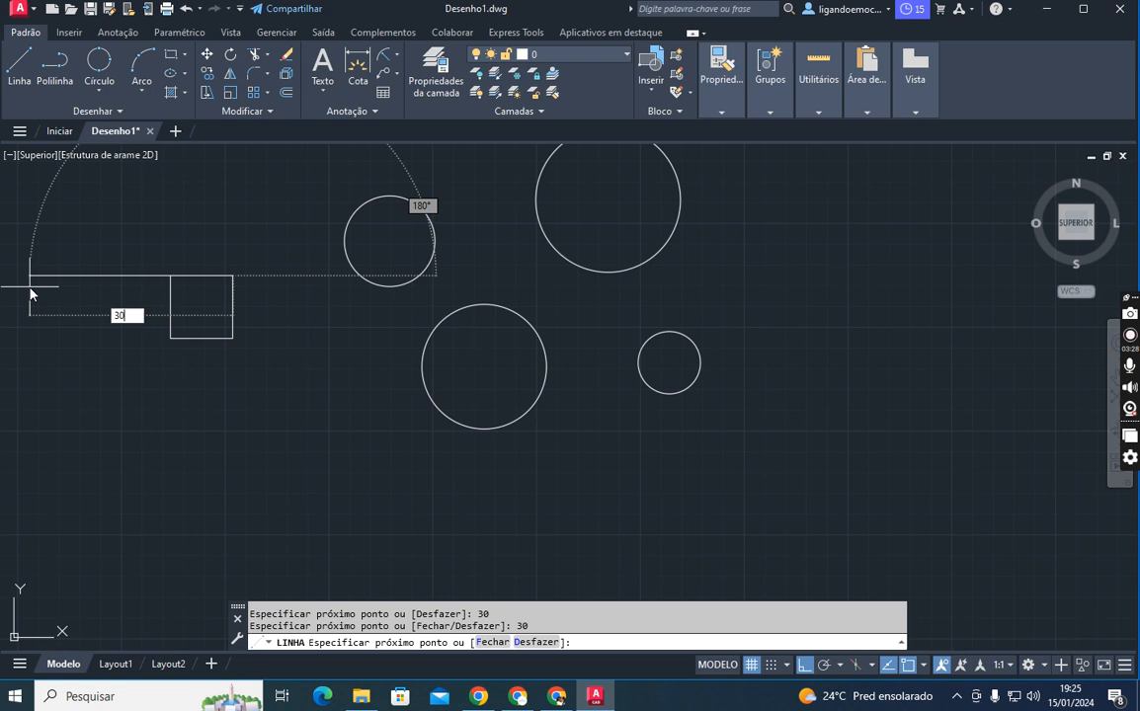
pyautogui.press('Escape')
# - Draw a Tan, Tan, Tan circle inside the square, tangent to its left, top and right sides
pyautogui.scroll(2, 175, 267)
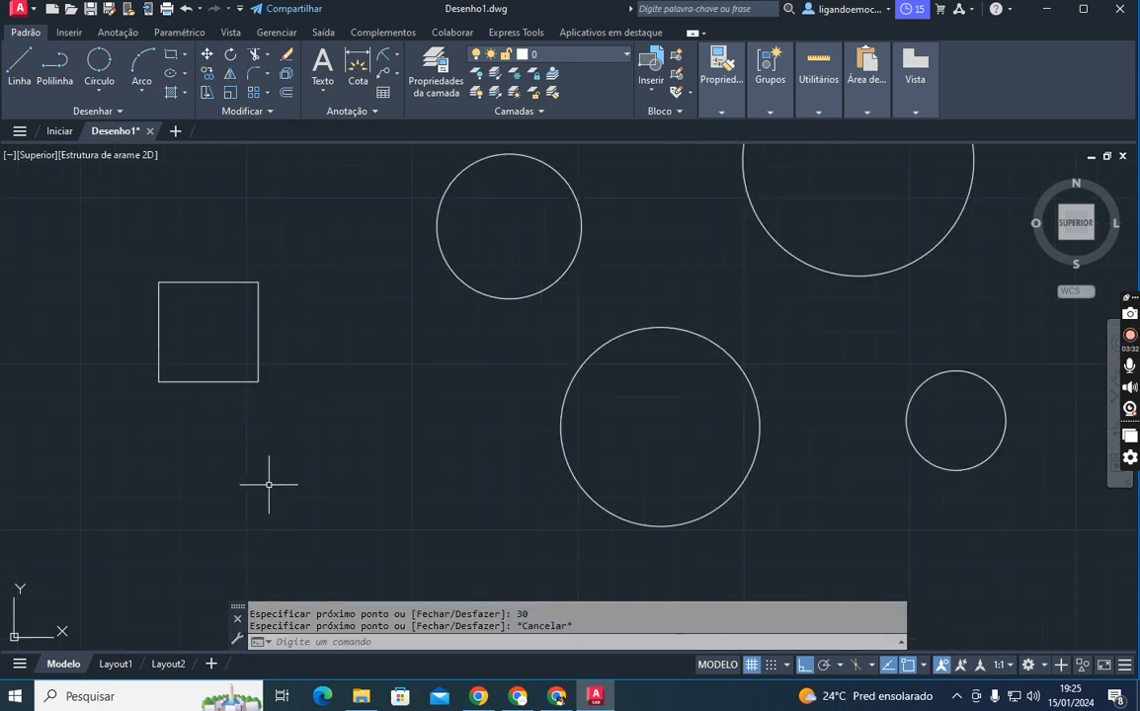
pyautogui.click(107, 91)
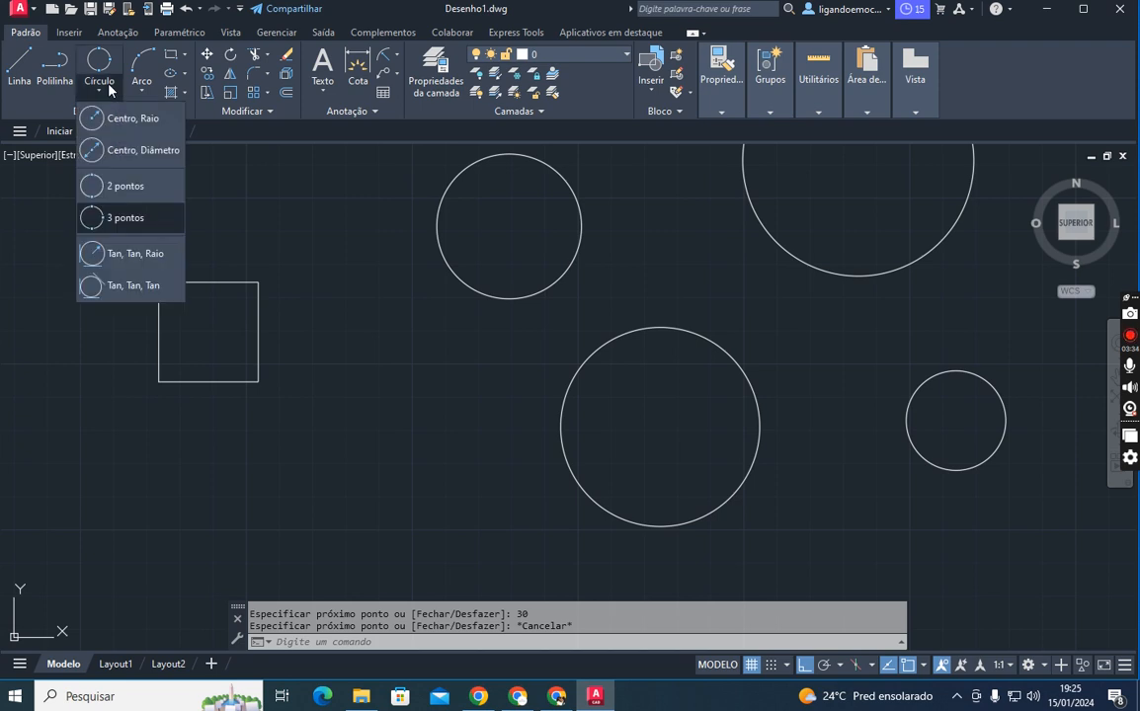
pyautogui.click(127, 286)
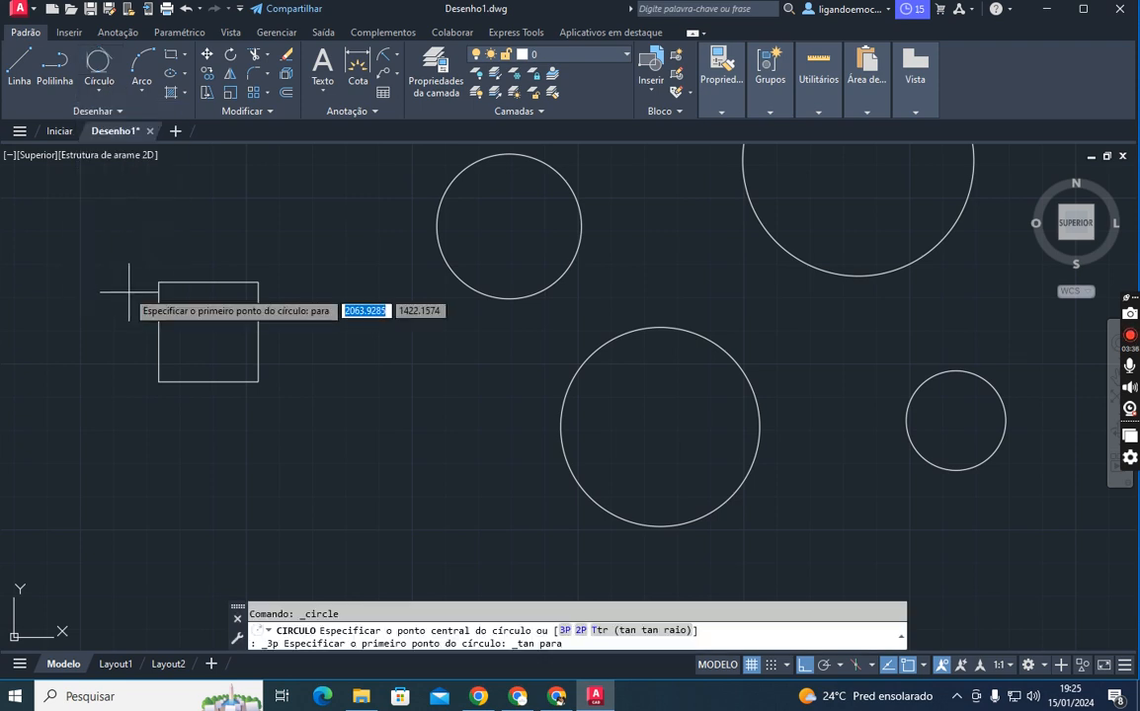
pyautogui.click(158, 332)
pyautogui.click(218, 283)
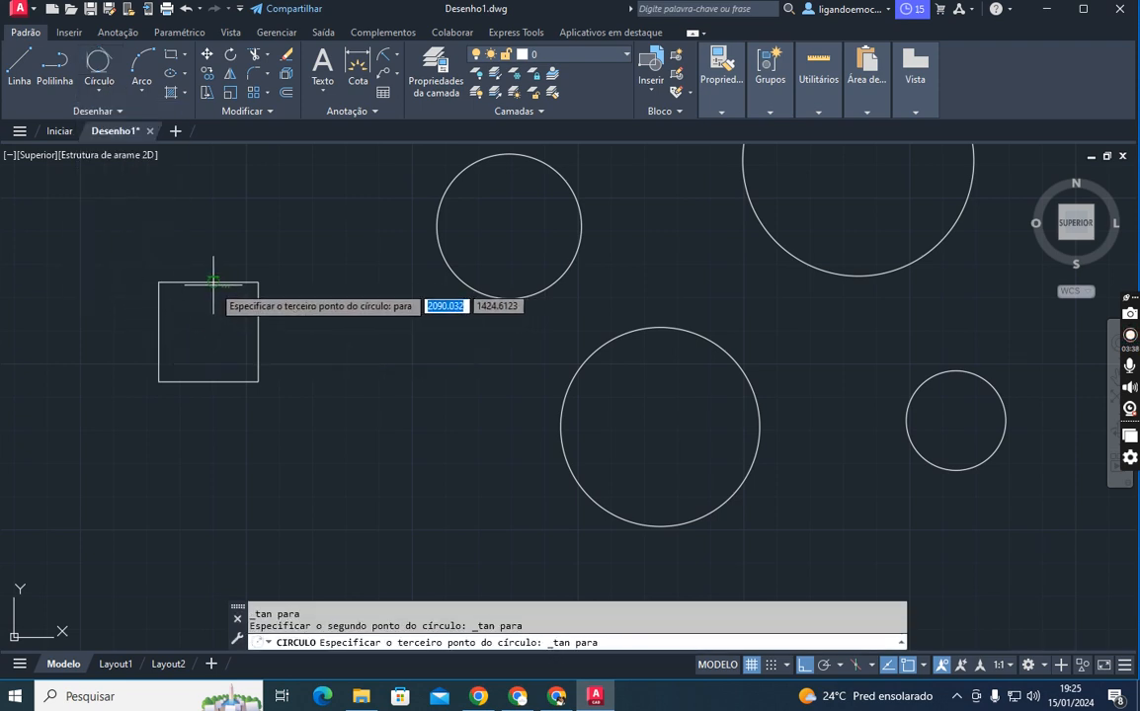
pyautogui.click(258, 341)
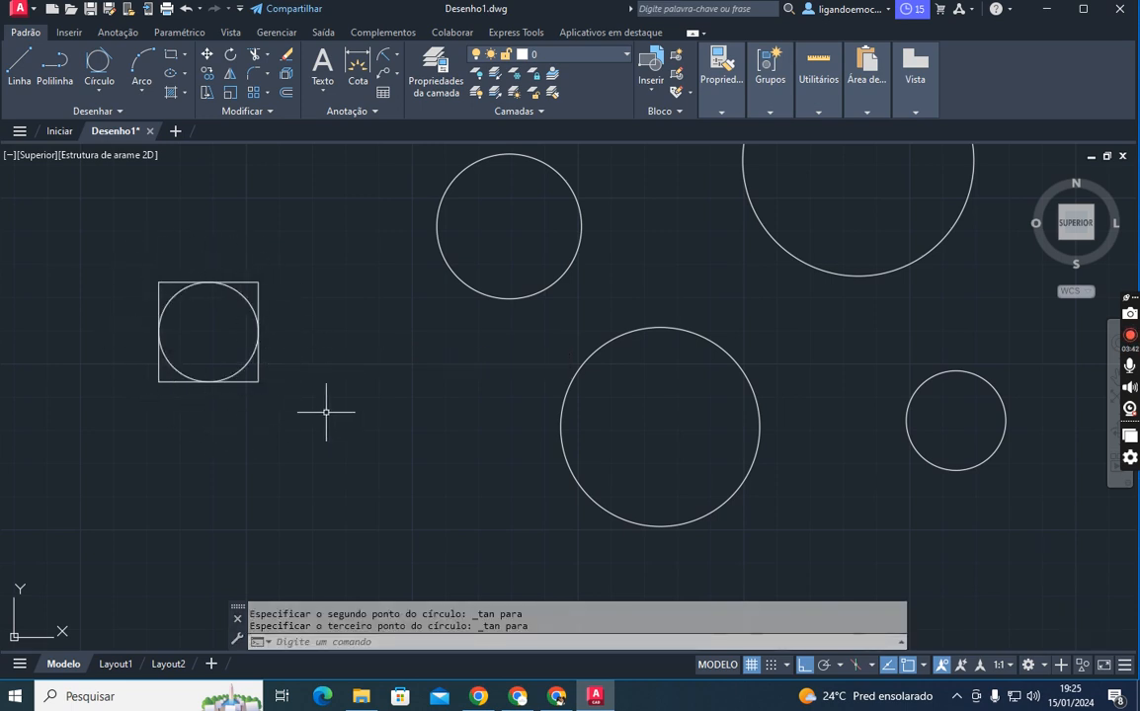
# - Add a diameter dimension inside the circle inscribed in the square
pyautogui.click(397, 61)
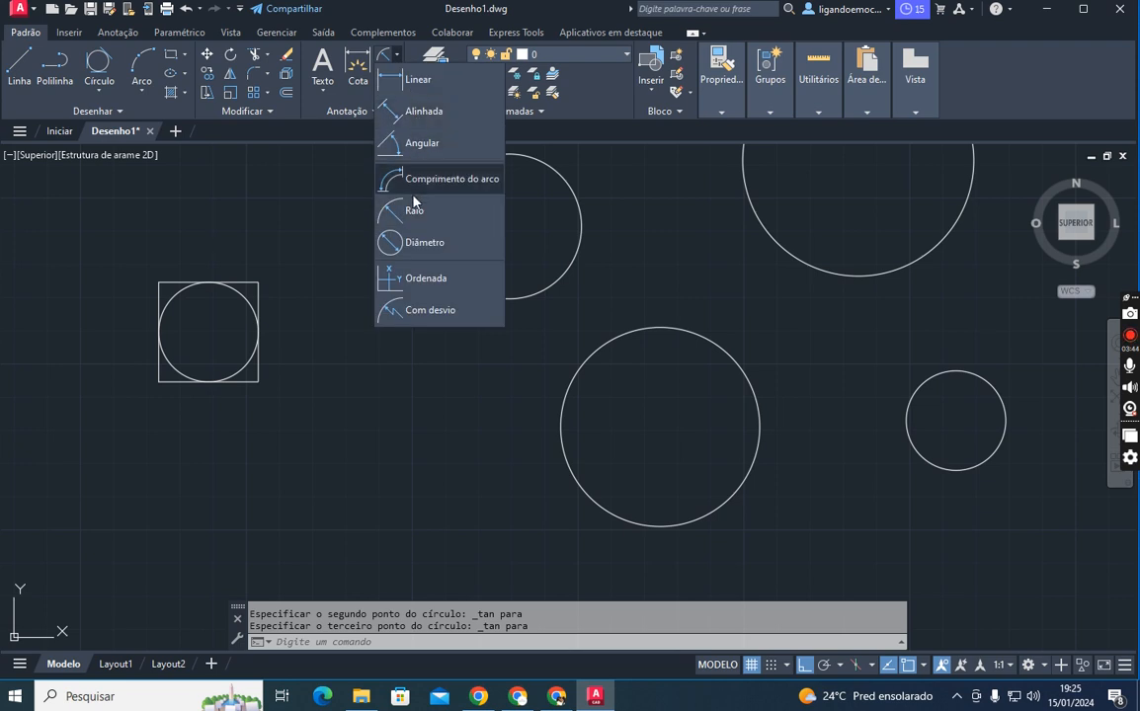
pyautogui.click(378, 219)
pyautogui.click(244, 298)
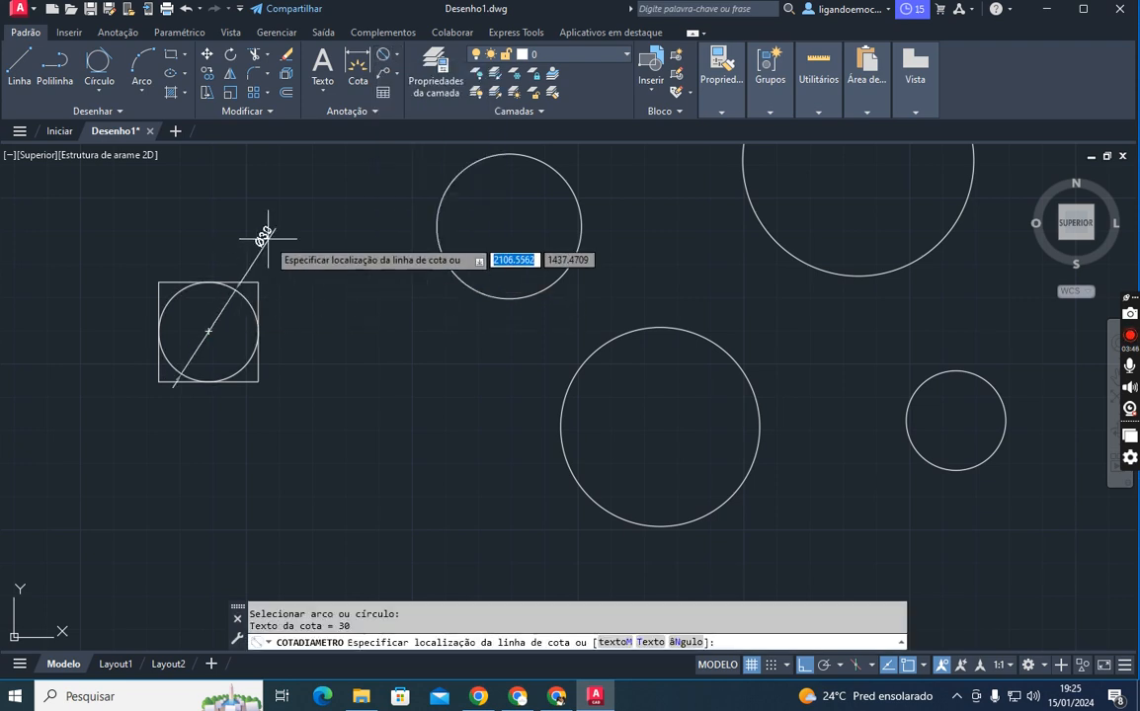
pyautogui.click(219, 314)
# - Delete the inscribed circle together with its diameter dimension, keeping the square
pyautogui.scroll(4, 204, 311)
pyautogui.moveTo(318, 259); pyautogui.dragTo(275, 347)
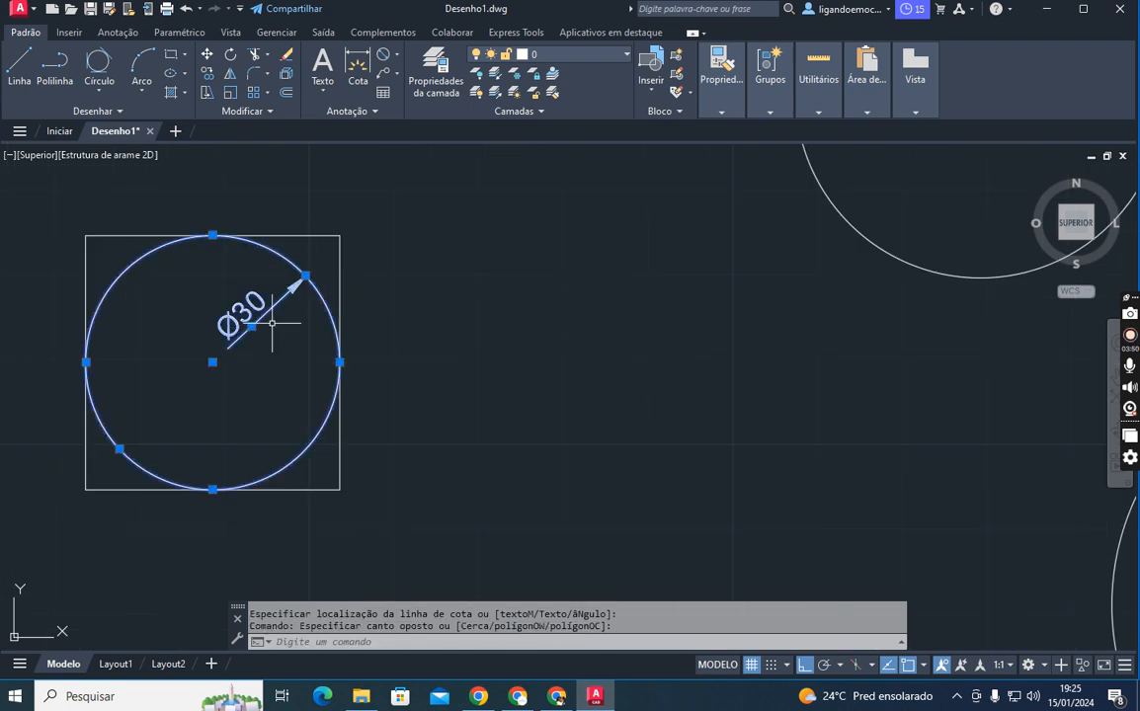
pyautogui.press('Delete')
# - Draw a Tan, Tan, Radius circle tangent to the square's top and left sides with a radius of 15
pyautogui.click(99, 90)
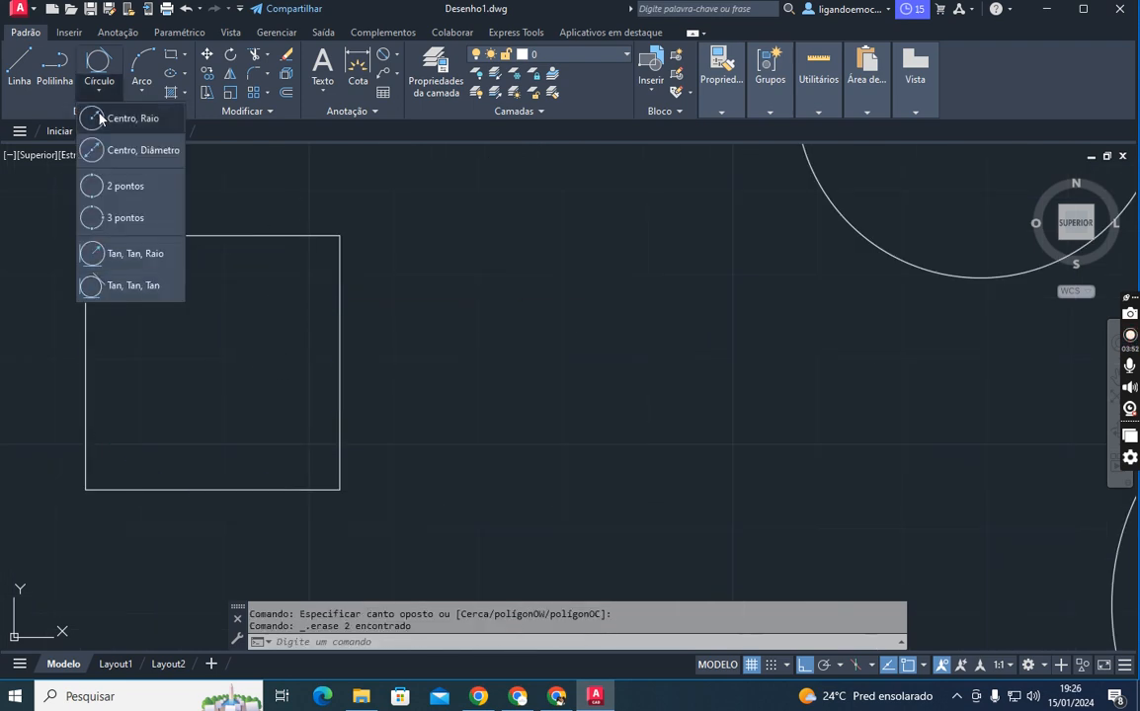
pyautogui.click(126, 253)
pyautogui.click(239, 235)
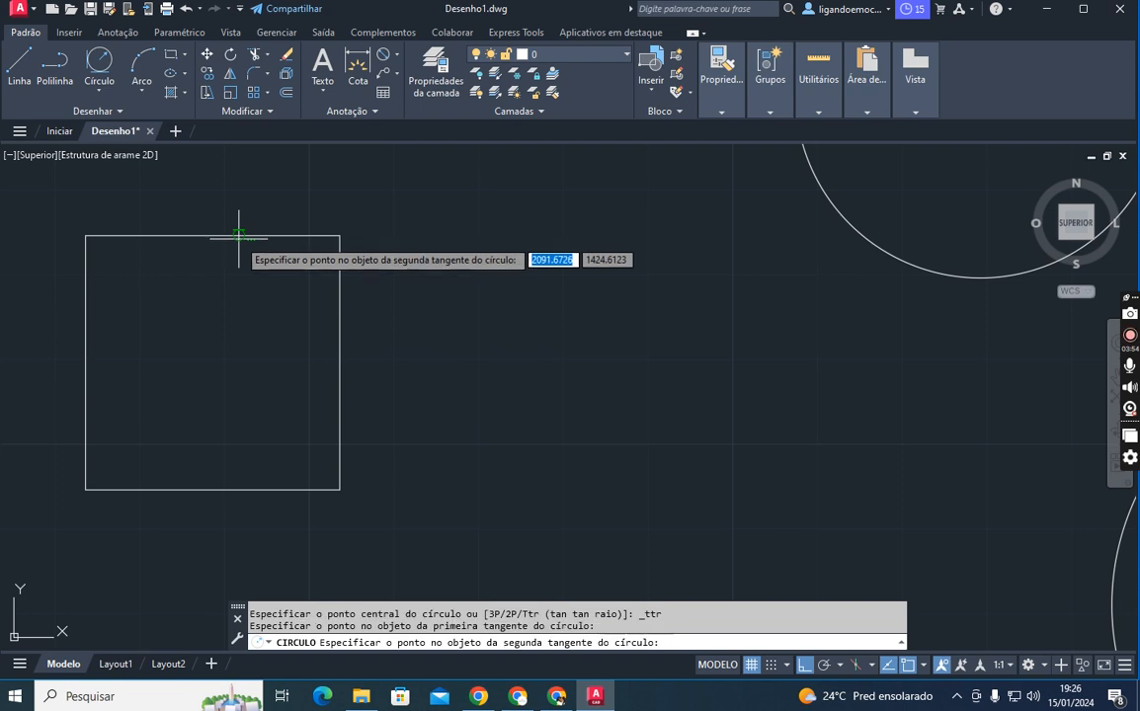
pyautogui.click(86, 379)
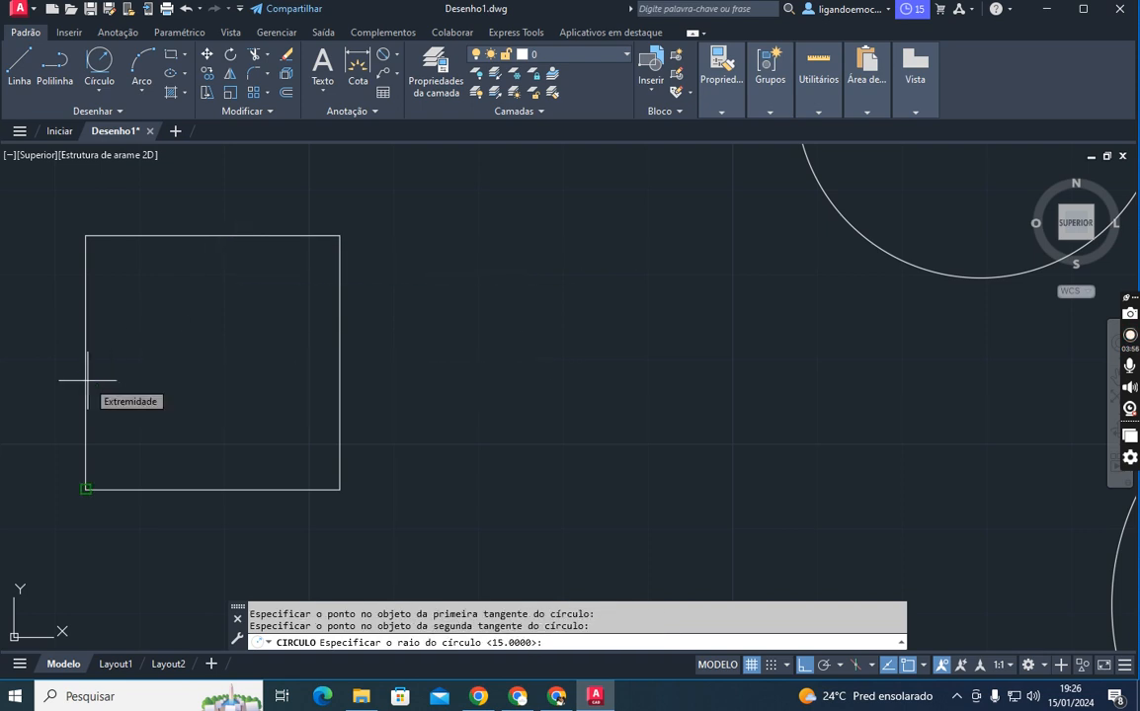
pyautogui.write('15')
pyautogui.press('Return')
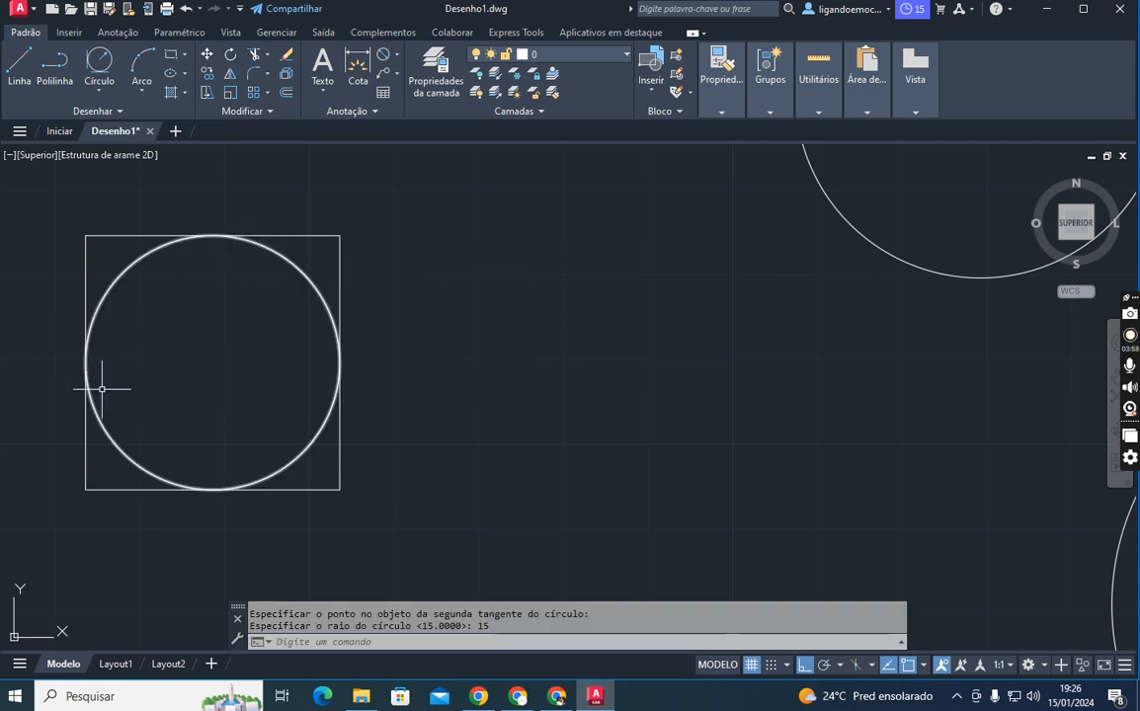
# - Delete the radius-15 circle from inside the square
pyautogui.click(147, 271)
pyautogui.click(111, 266)
pyautogui.press('Delete')
# - Draw a Tan, Tan, Radius circle tangent to the square's top and left sides with a radius of 60
pyautogui.click(99, 61)
pyautogui.click(284, 235)
pyautogui.click(86, 396)
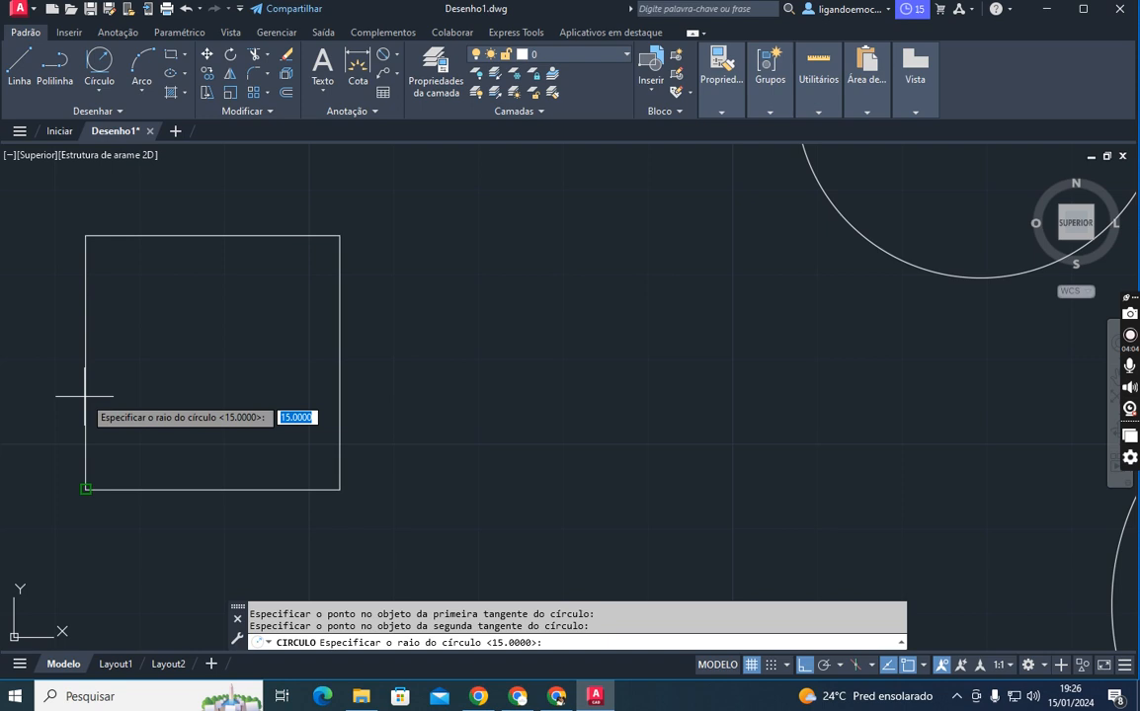
pyautogui.write('60')
pyautogui.press('Return')
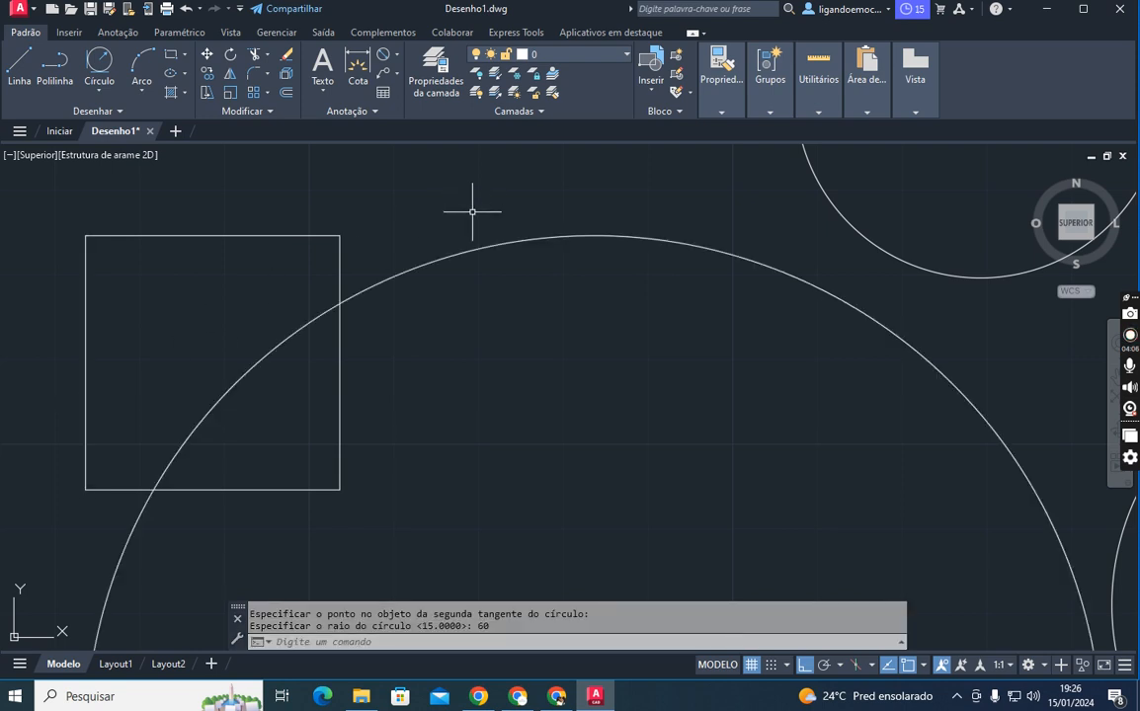
# - Stretch the right end of the square's top line horizontally past the right side of the radius-60 circle
pyautogui.scroll(-4, 454, 272)
pyautogui.click(454, 264)
pyautogui.click(340, 247)
pyautogui.press('Escape')
pyautogui.click(340, 247)
pyautogui.click(347, 248)
pyautogui.click(370, 249)
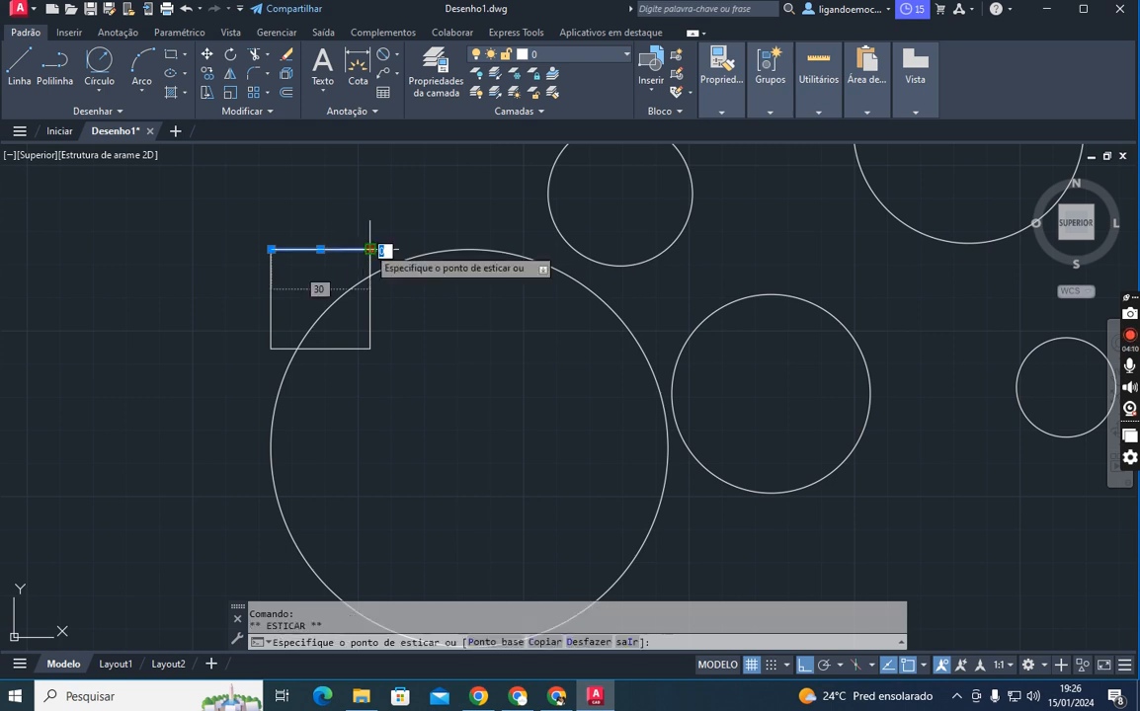
pyautogui.click(779, 238)
# - Stretch the lower end of the square's left line vertically down past the circle's tangent point
pyautogui.click(280, 289)
pyautogui.click(242, 303)
pyautogui.click(271, 348)
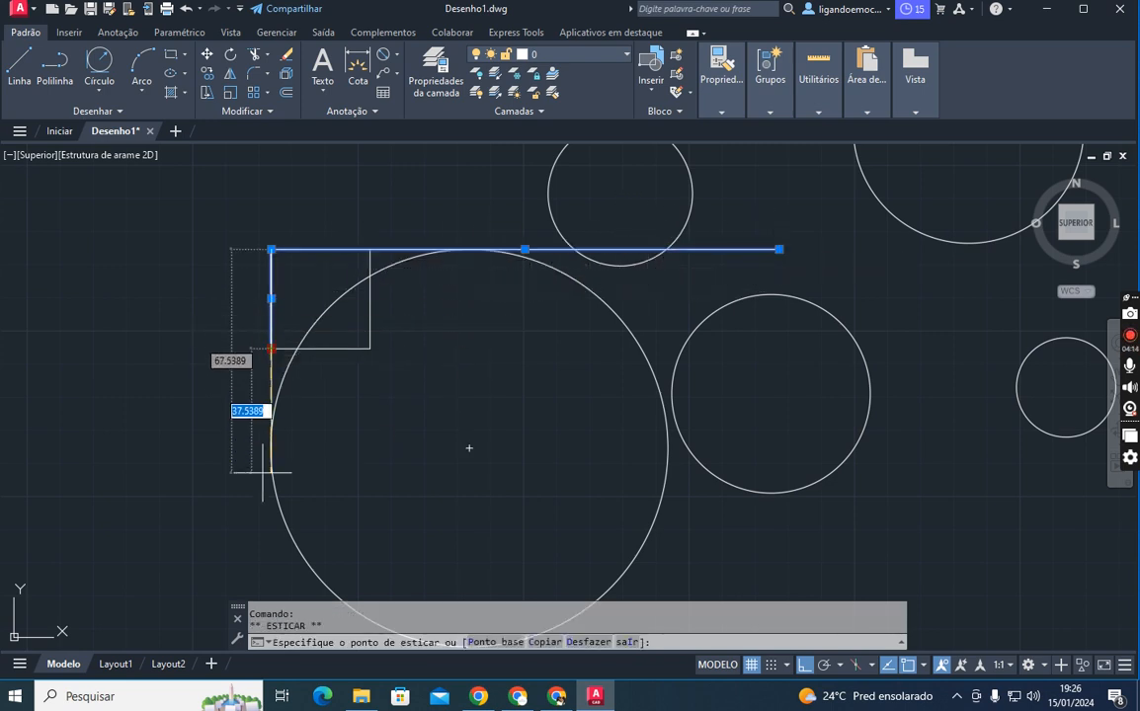
pyautogui.click(268, 563)
pyautogui.press('Escape')
# - Add a diameter dimension inside the upper right of the large circle tangent to the extended lines
pyautogui.click(384, 57)
pyautogui.click(620, 326)
pyautogui.click(581, 320)
pyautogui.moveTo(591, 471); pyautogui.dragTo(539, 407, button='middle')
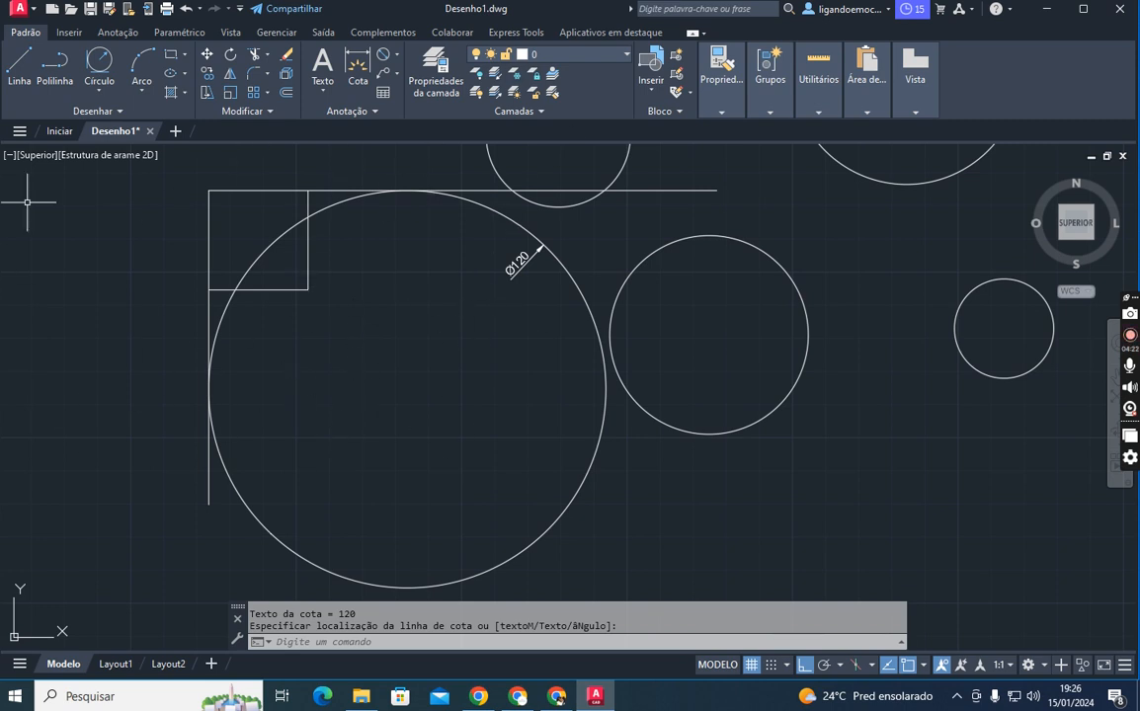
pyautogui.scroll(-2, 326, 487)
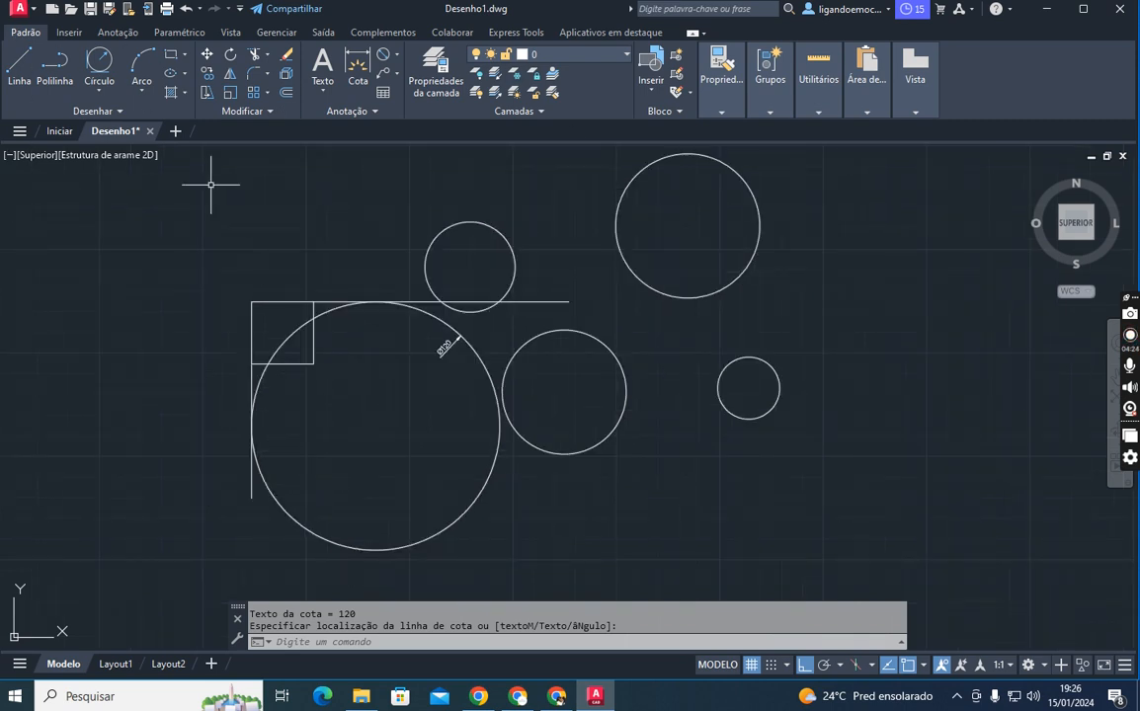
pyautogui.click(111, 83)
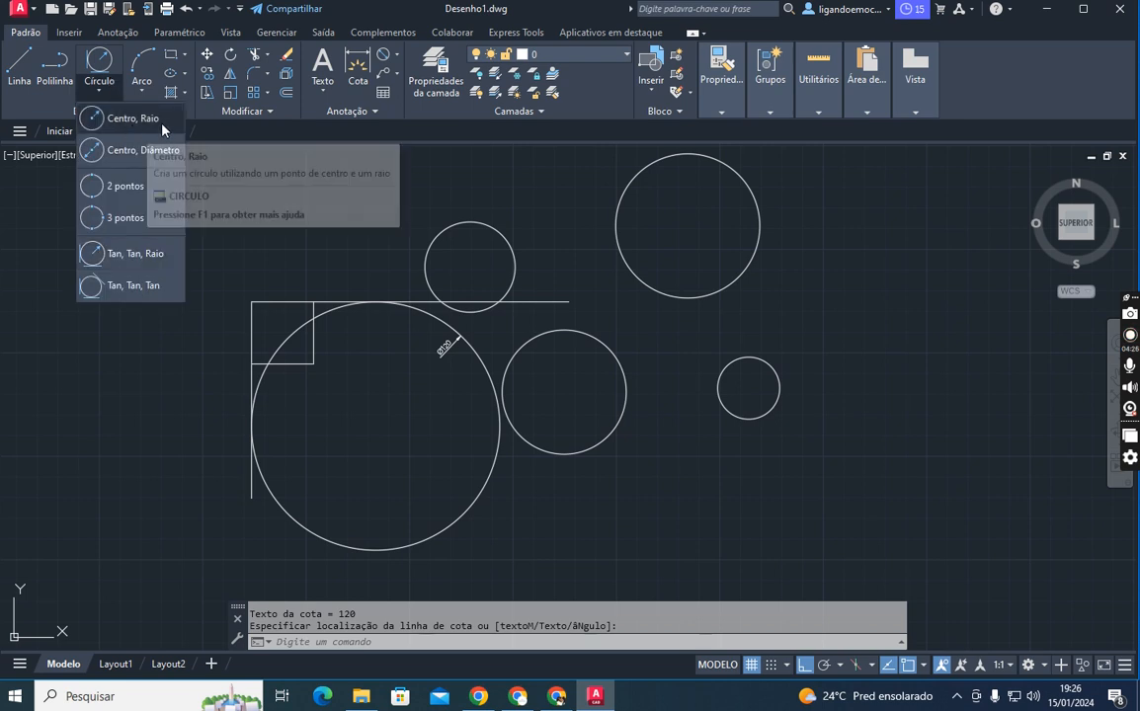
pyautogui.click(138, 119)
pyautogui.click(97, 89)
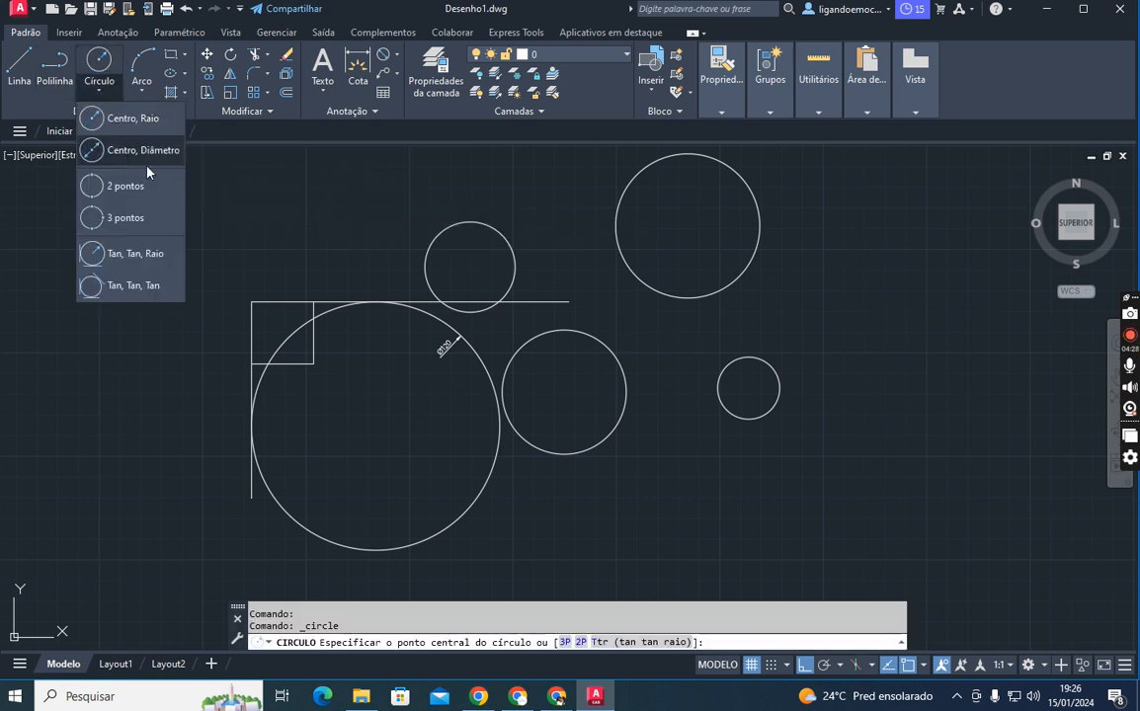